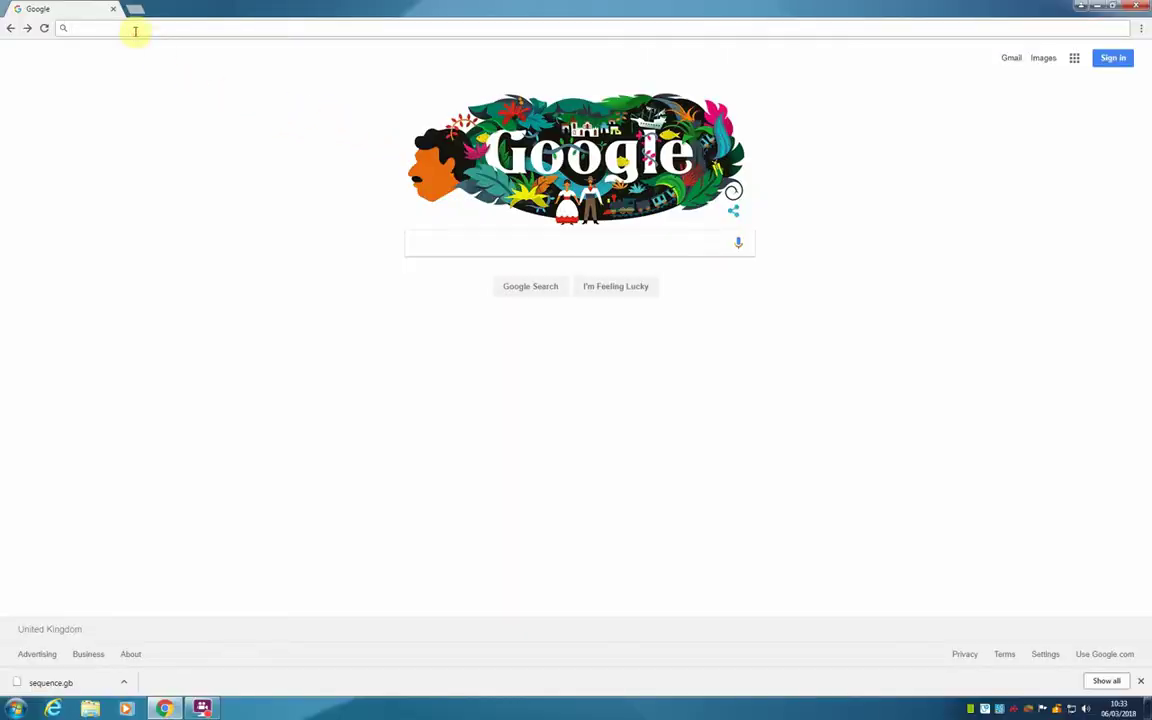
text(www)
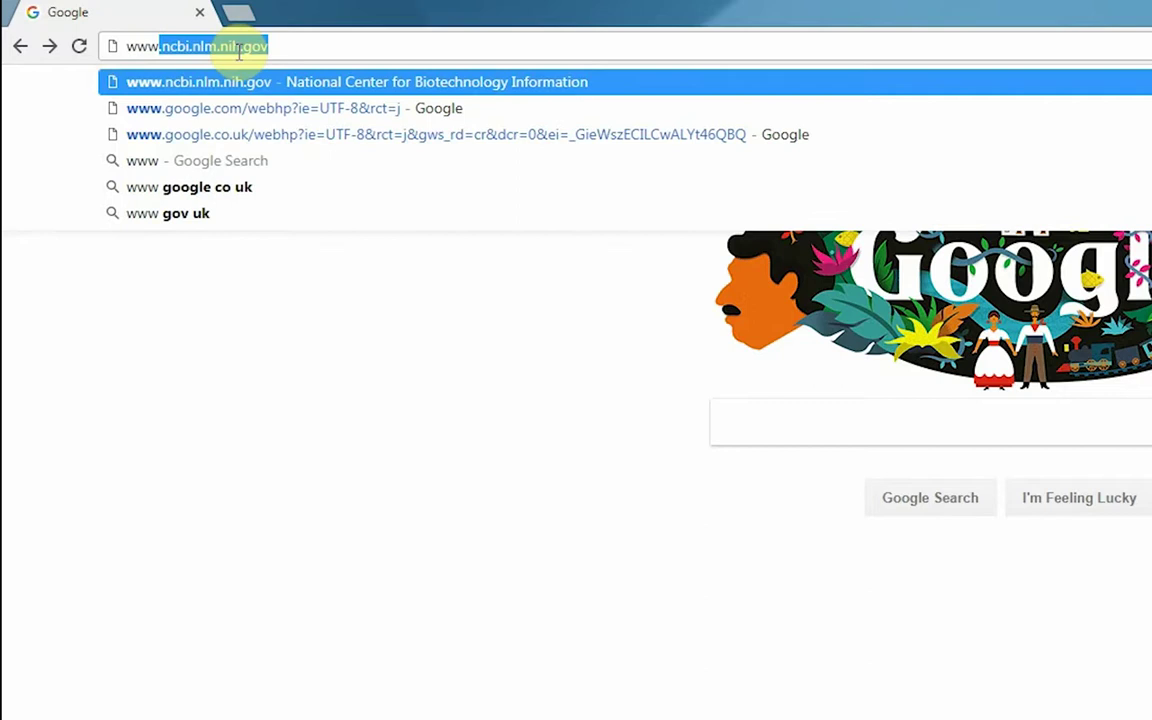
text(.ncb)
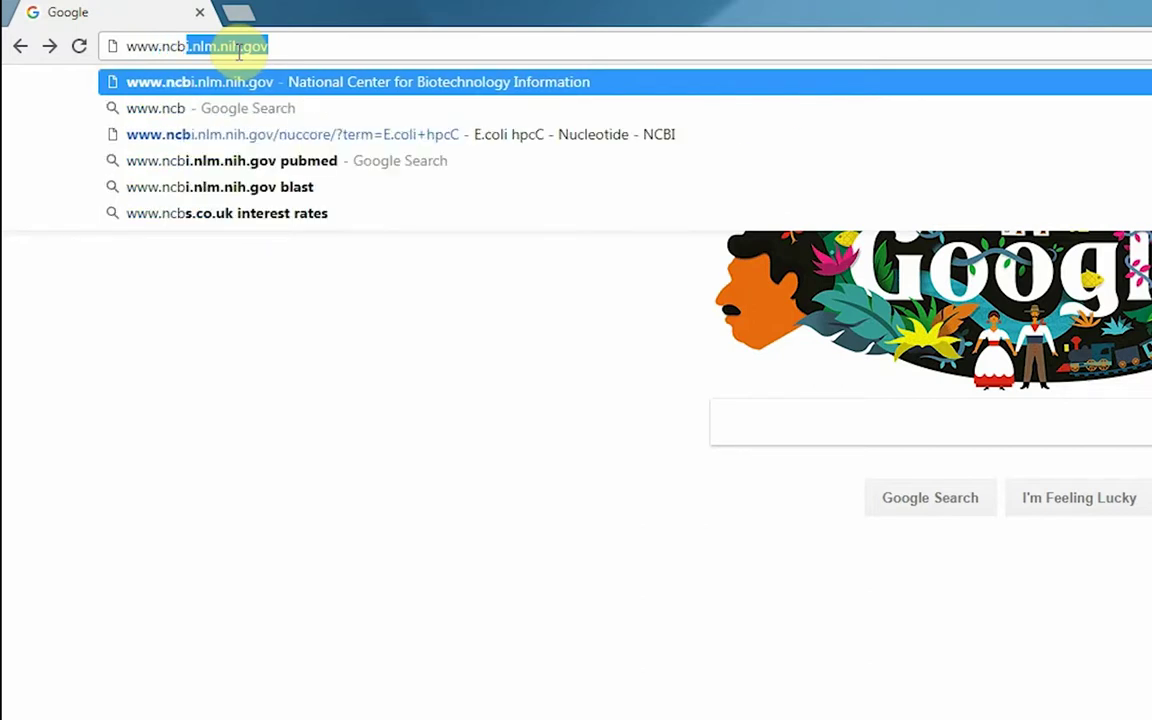
text(i.nlm)
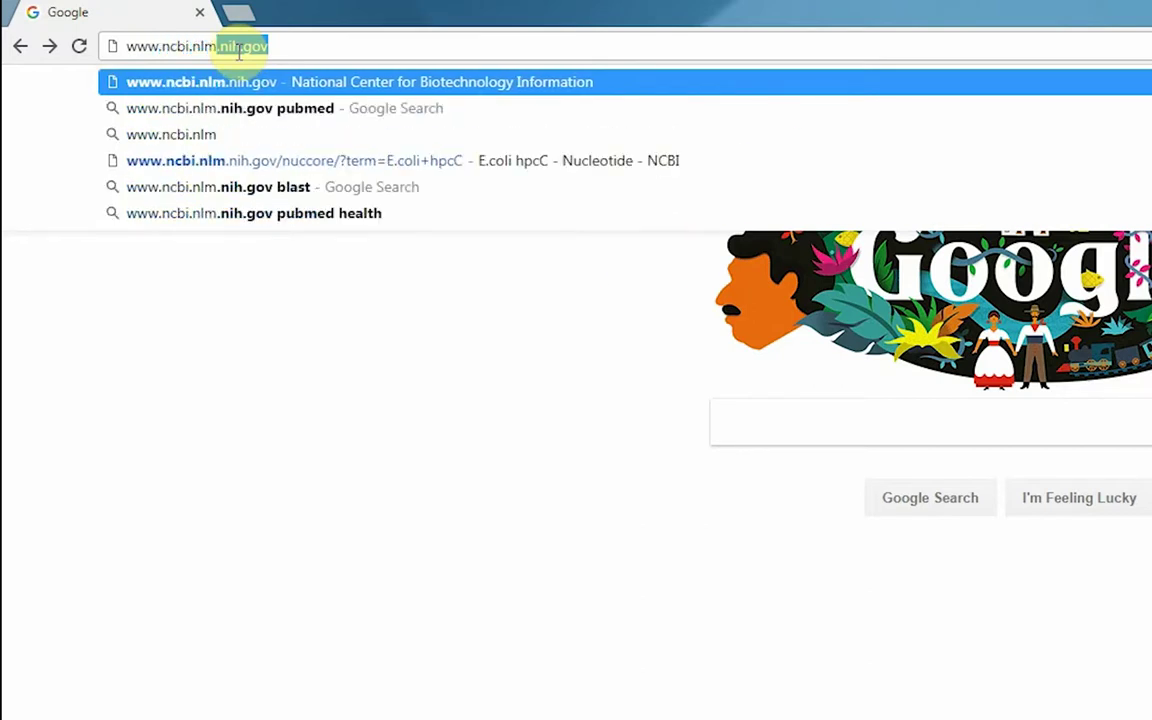
text(.nih.g)
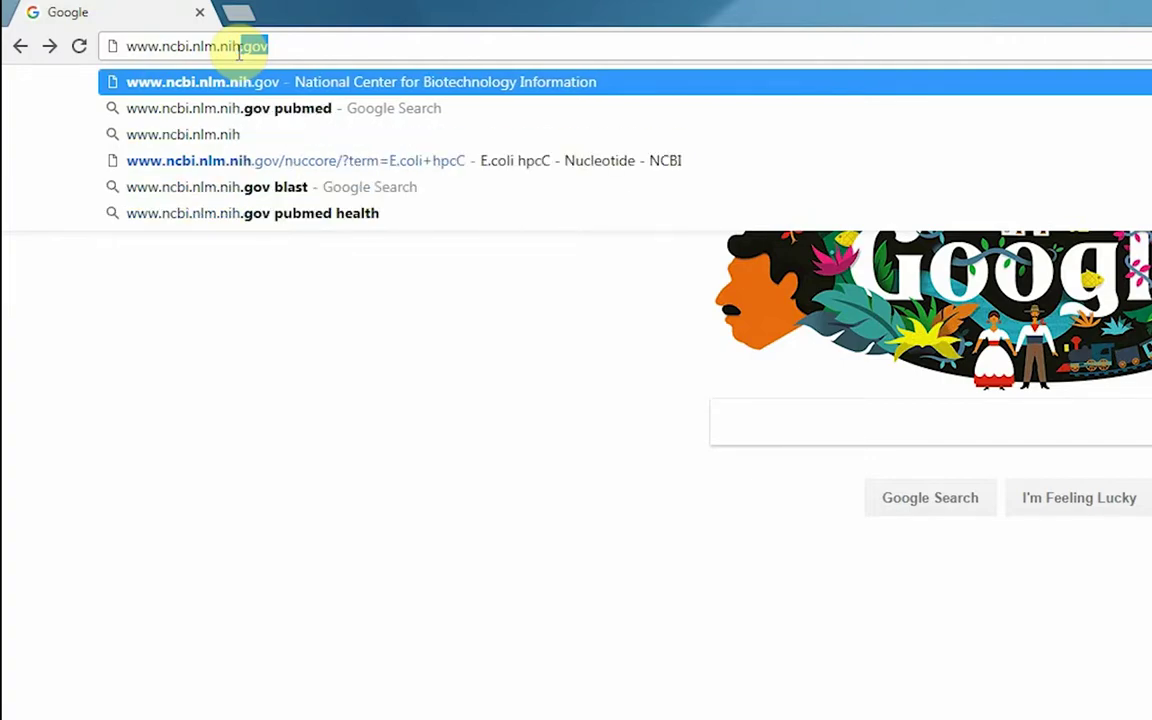
text(ov)
key(Return)
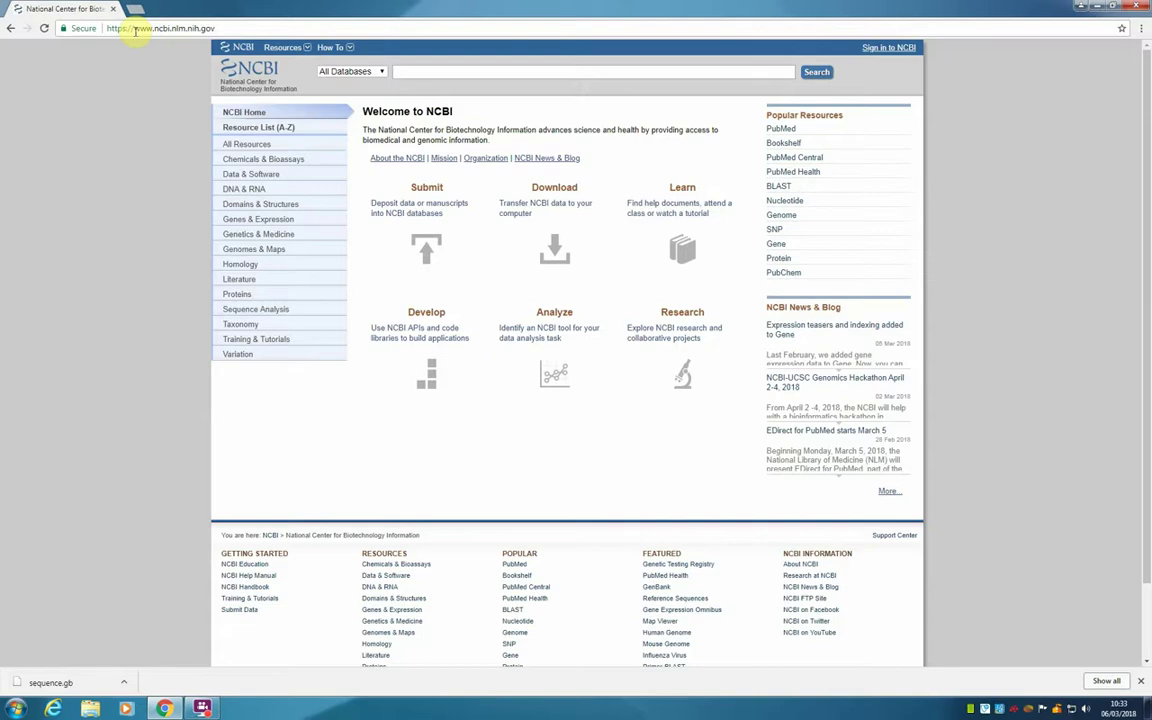
- Search the Nucleotide database for "E.coli hpcC"
click(381, 73)
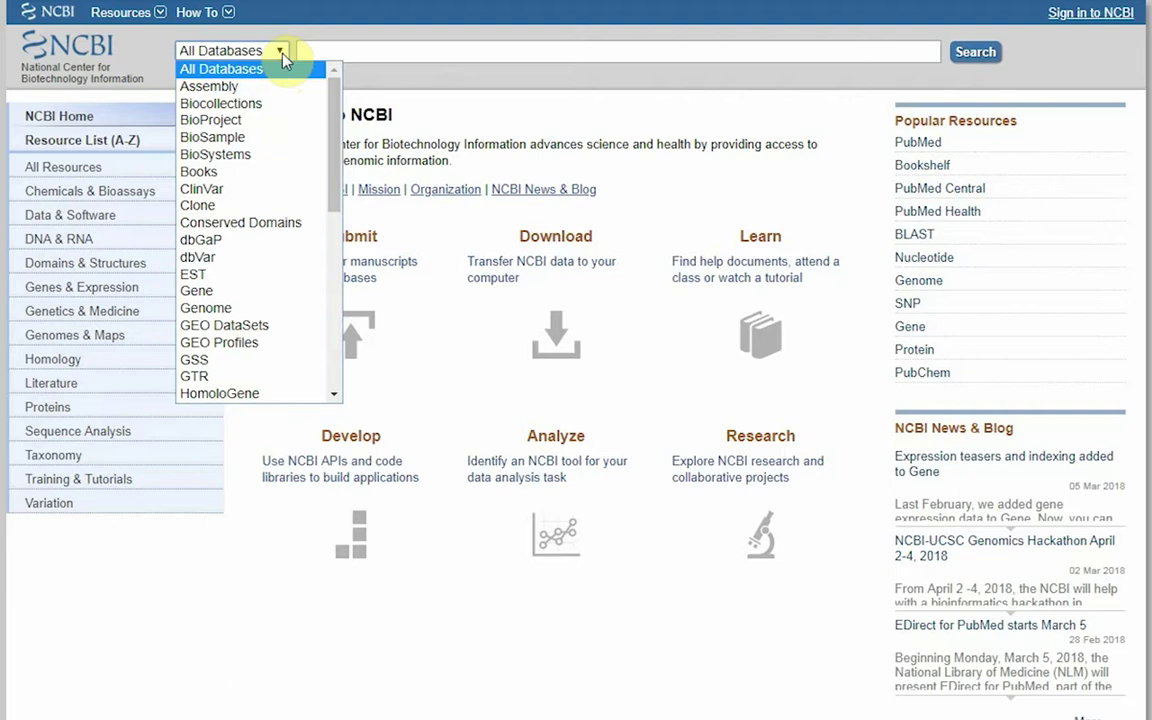
drag(331, 102, 319, 222)
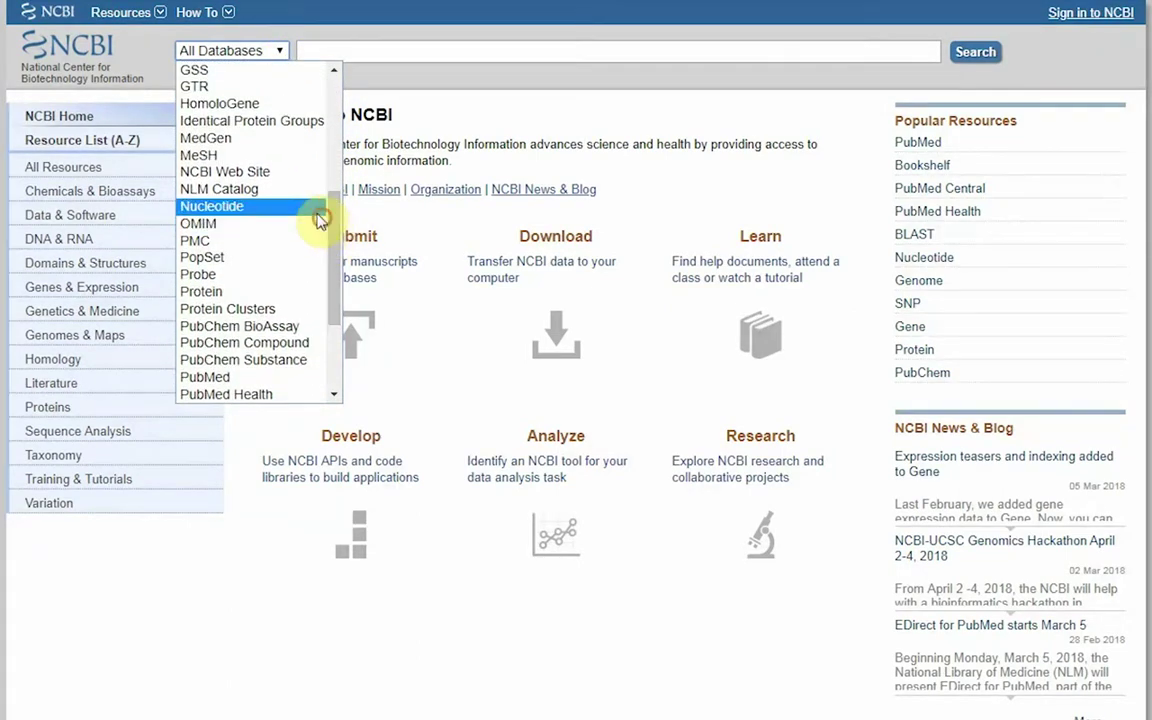
click(253, 214)
click(322, 49)
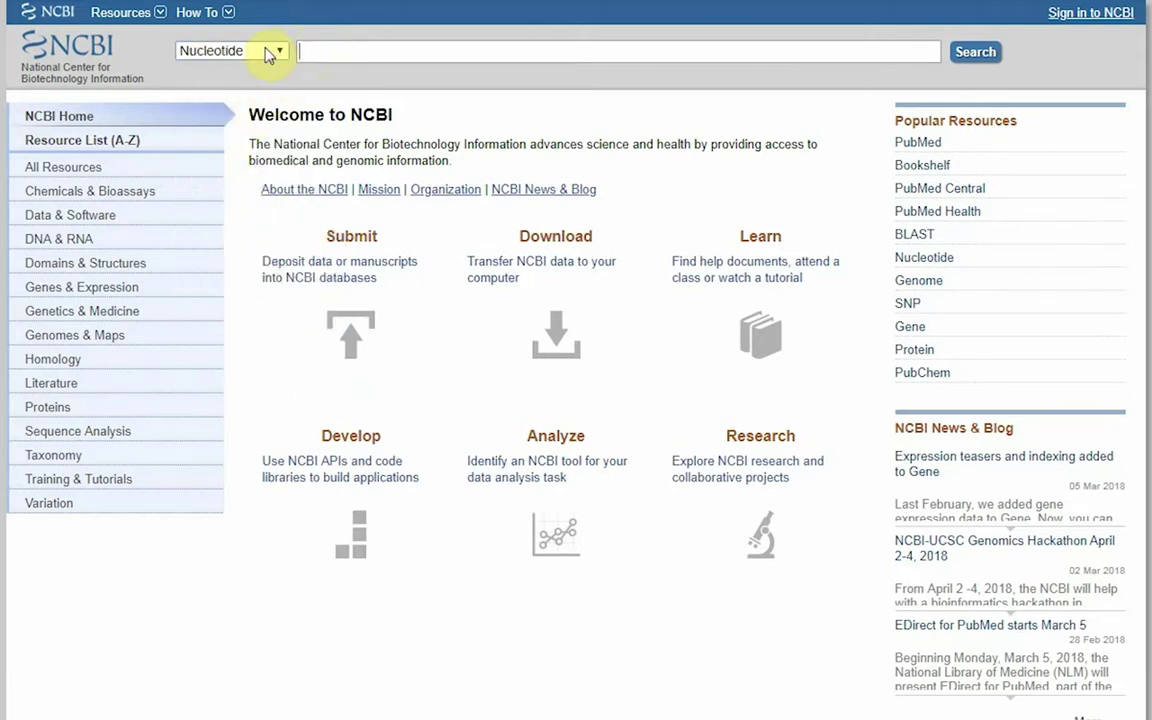
text(E.coli hpcC)
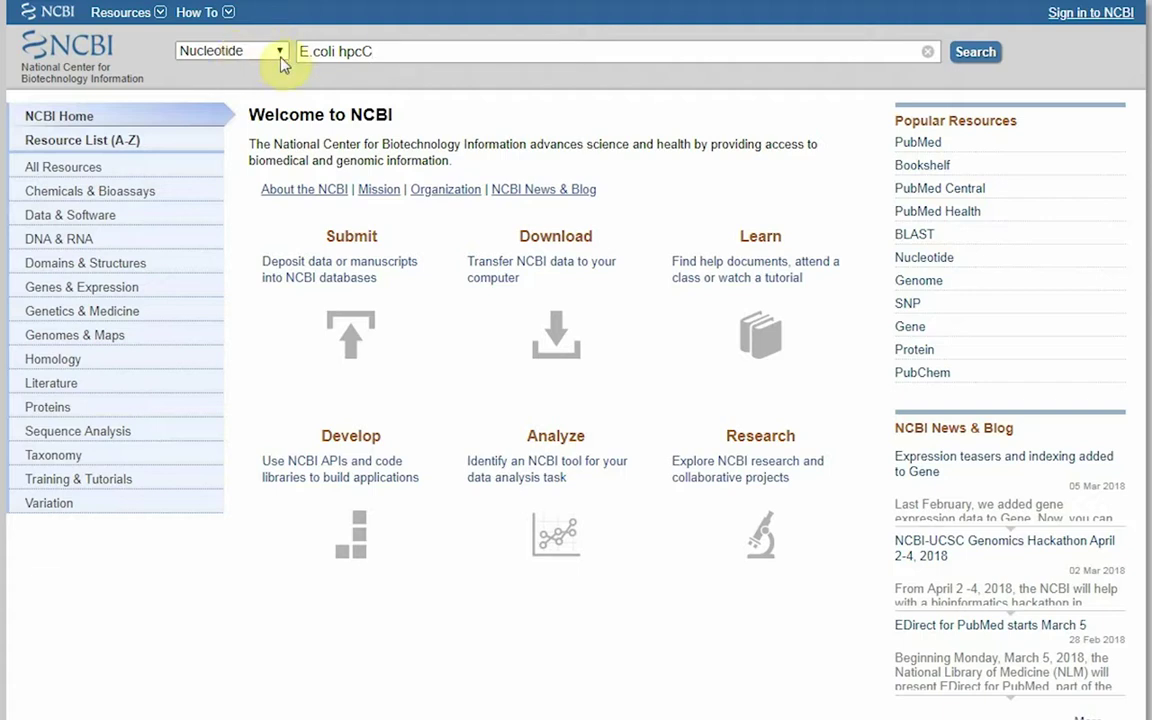
click(978, 56)
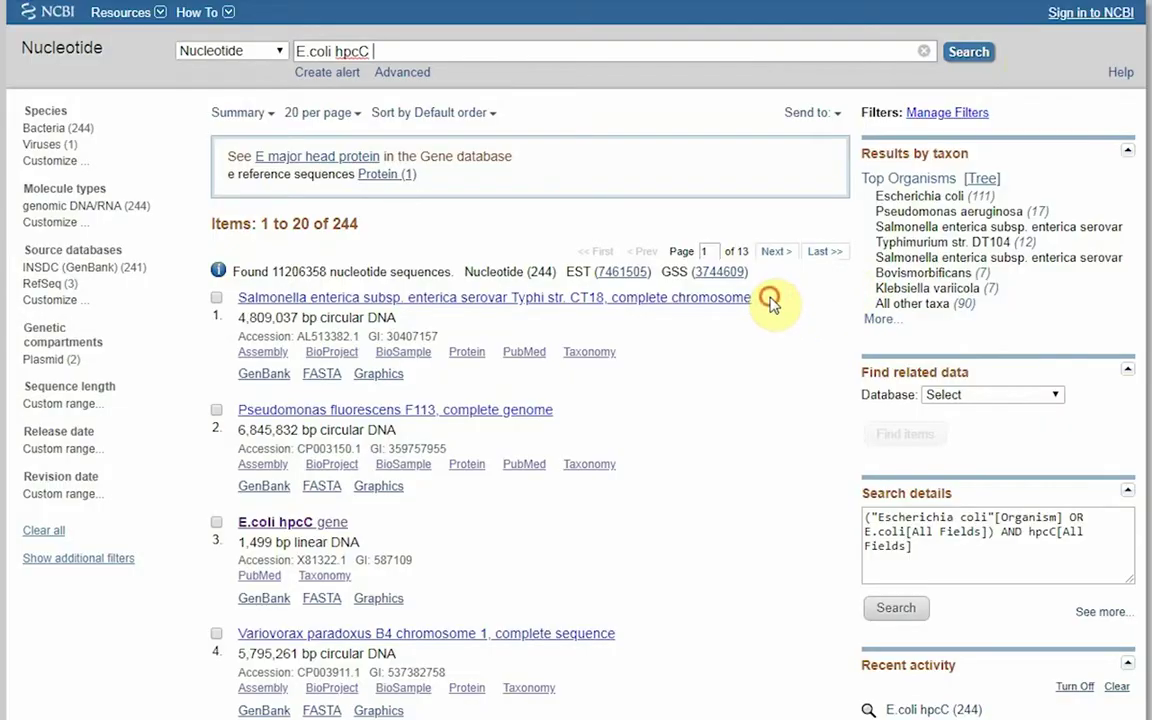
- Check the titles of the first search results and open the "E.coli hpcC gene" record
drag(770, 302, 612, 300)
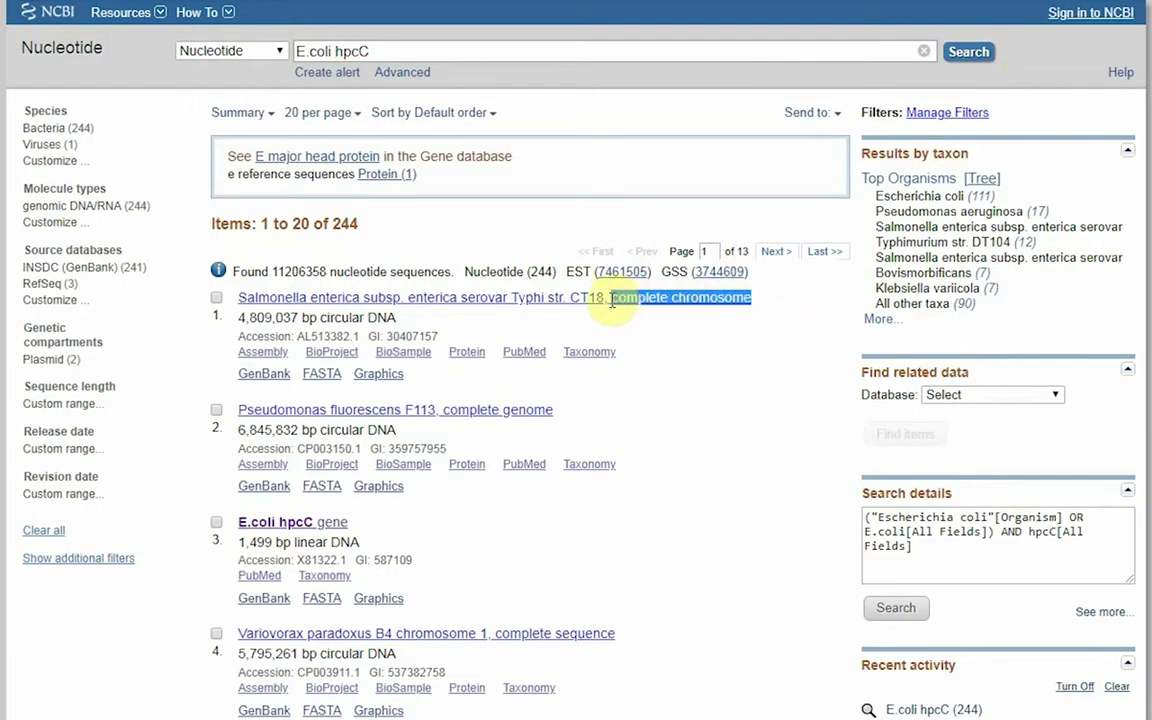
drag(555, 410, 442, 412)
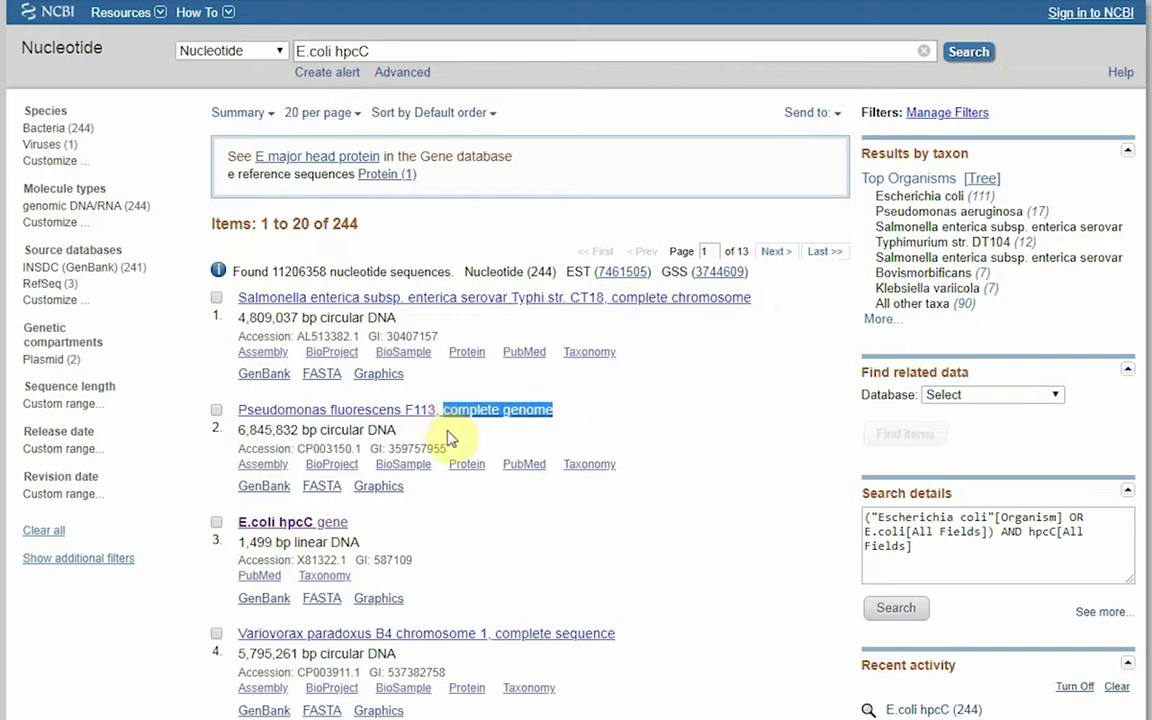
click(362, 525)
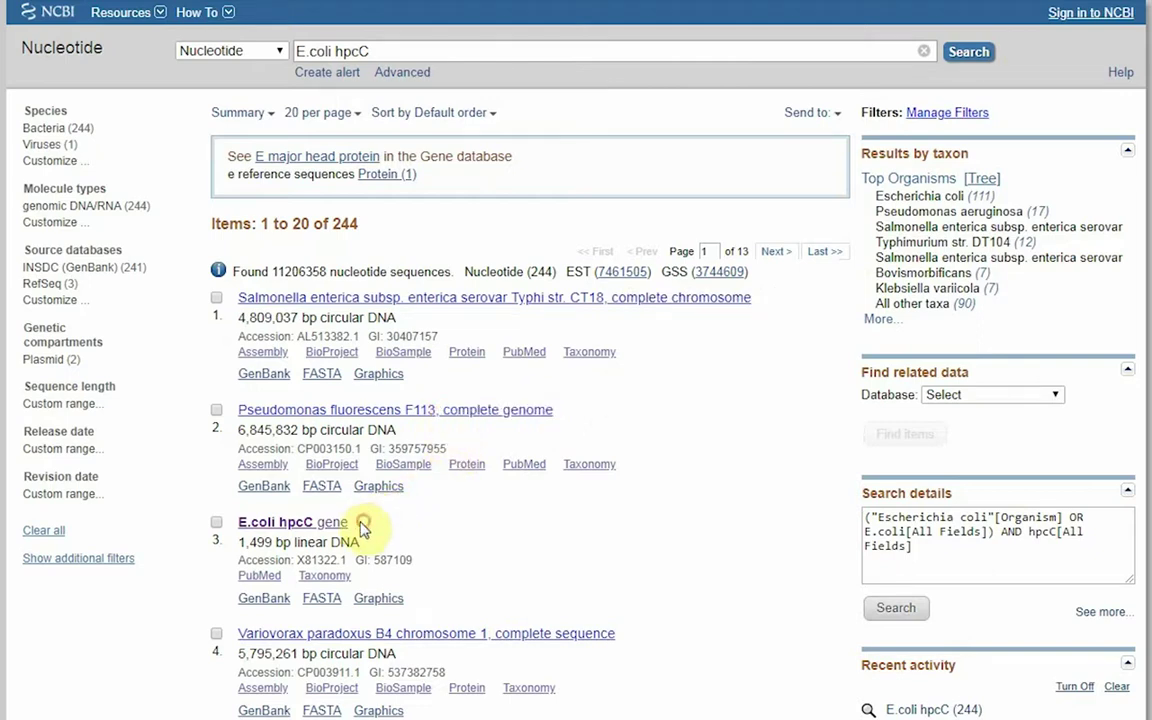
drag(362, 525, 237, 528)
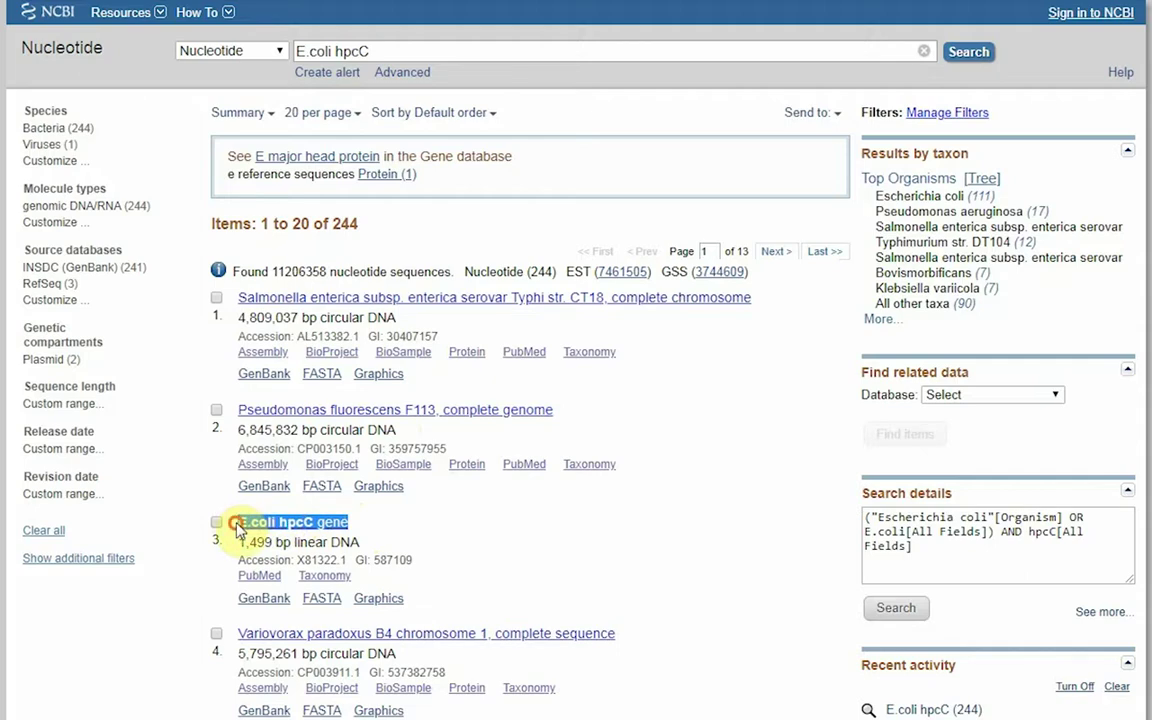
click(294, 528)
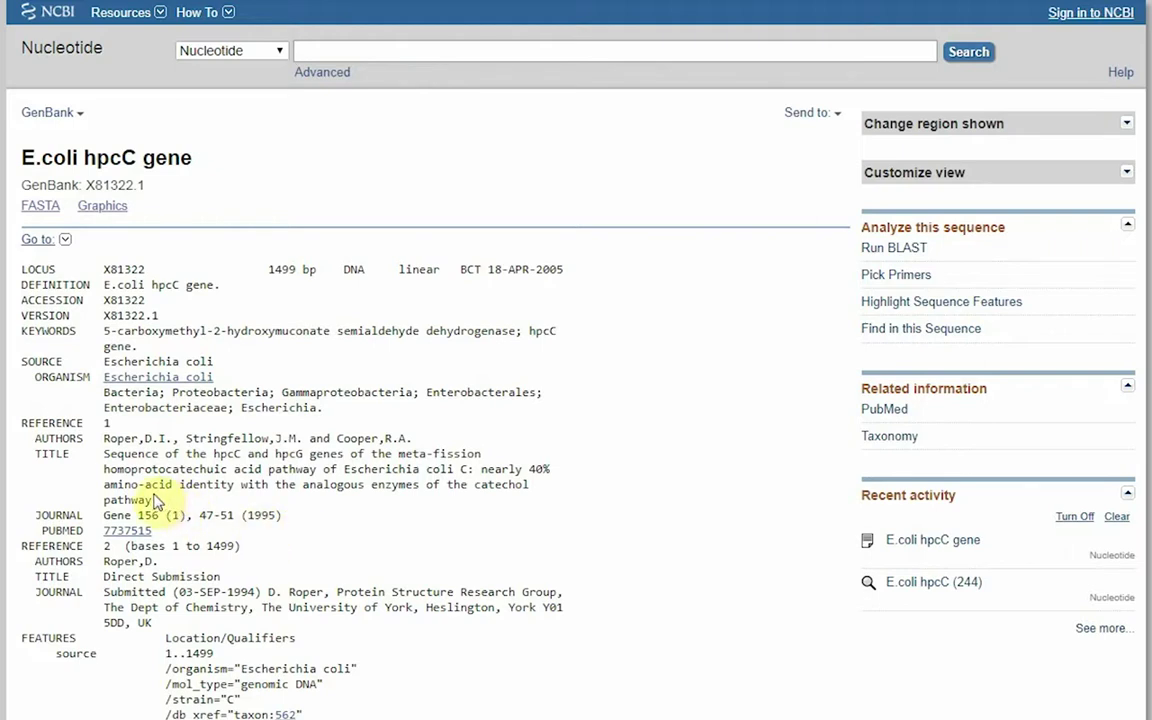
- Examine the locus, definition, accession, keywords and reference fields at the start of the hpcC gene record
double_click(33, 266)
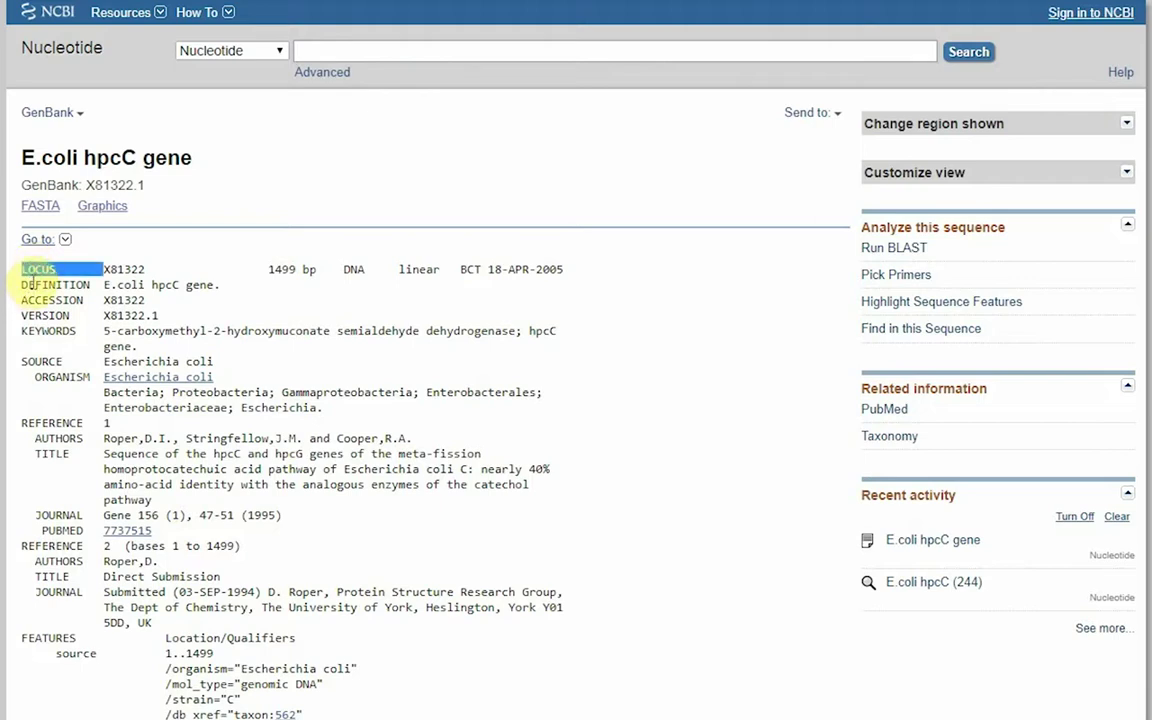
double_click(36, 285)
double_click(31, 300)
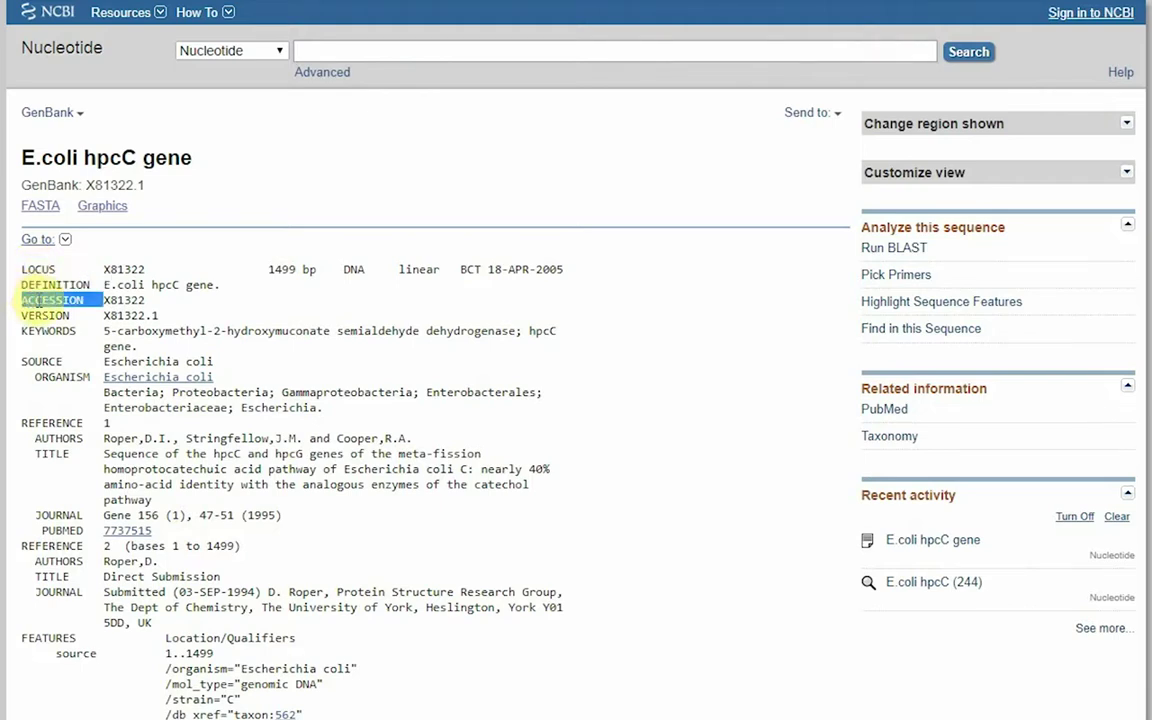
drag(103, 269, 267, 269)
click(107, 300)
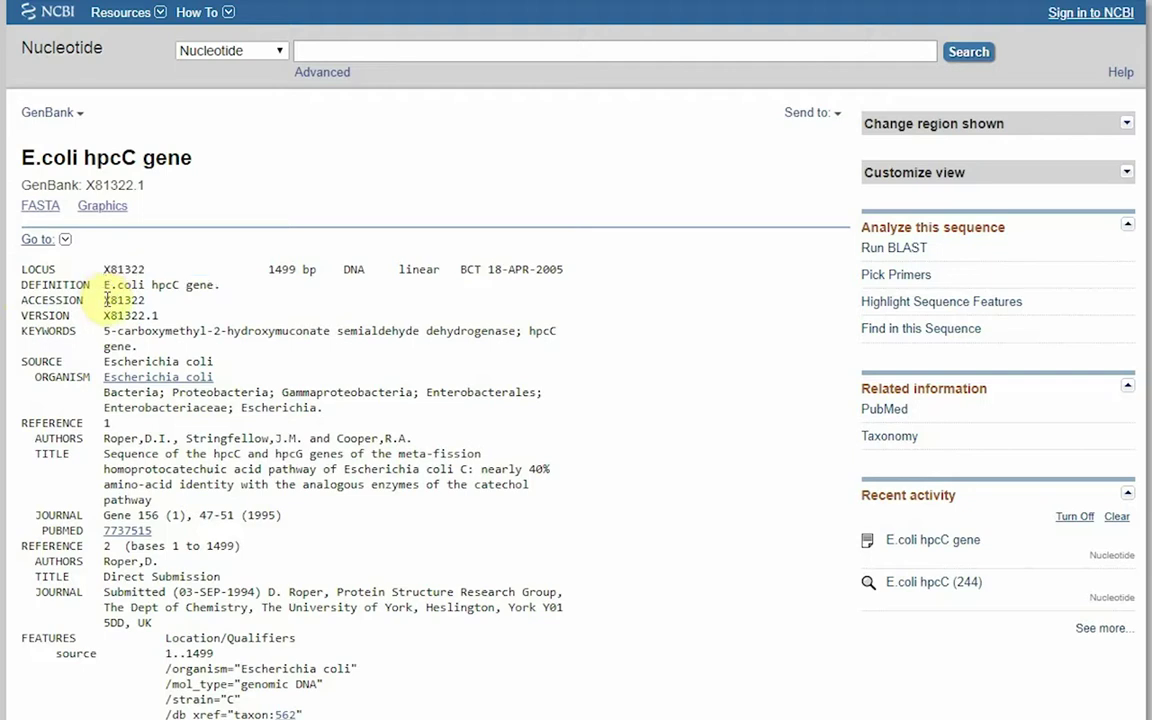
drag(103, 315, 211, 285)
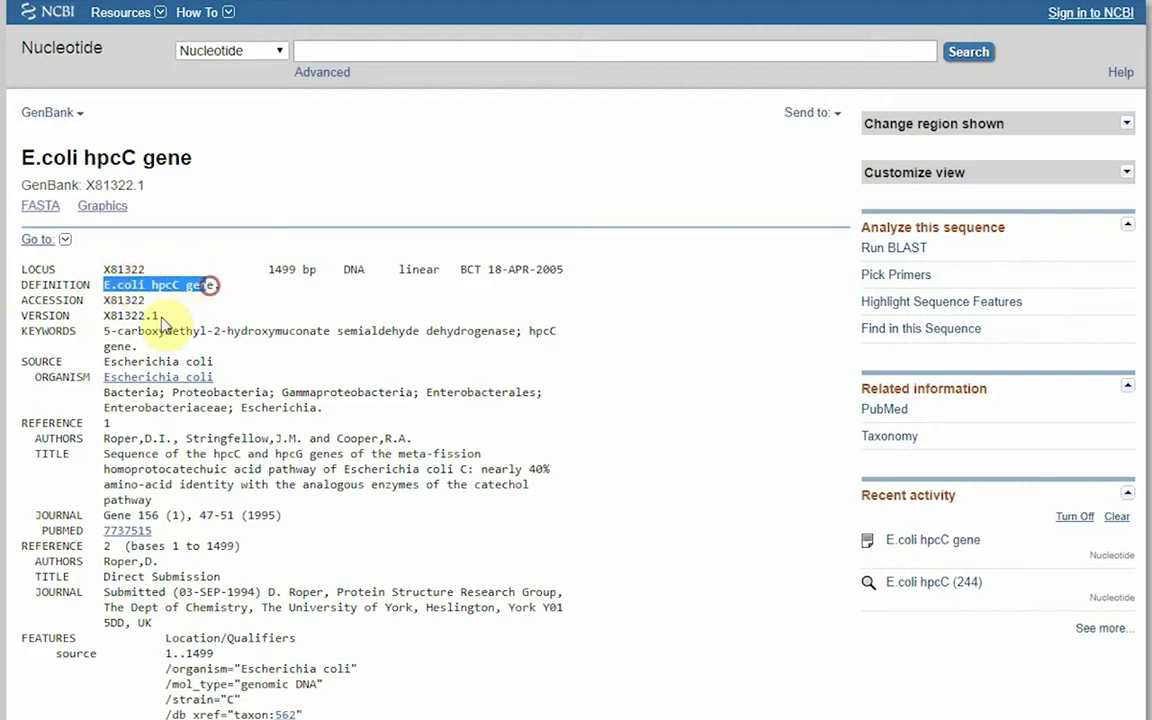
drag(103, 330, 130, 345)
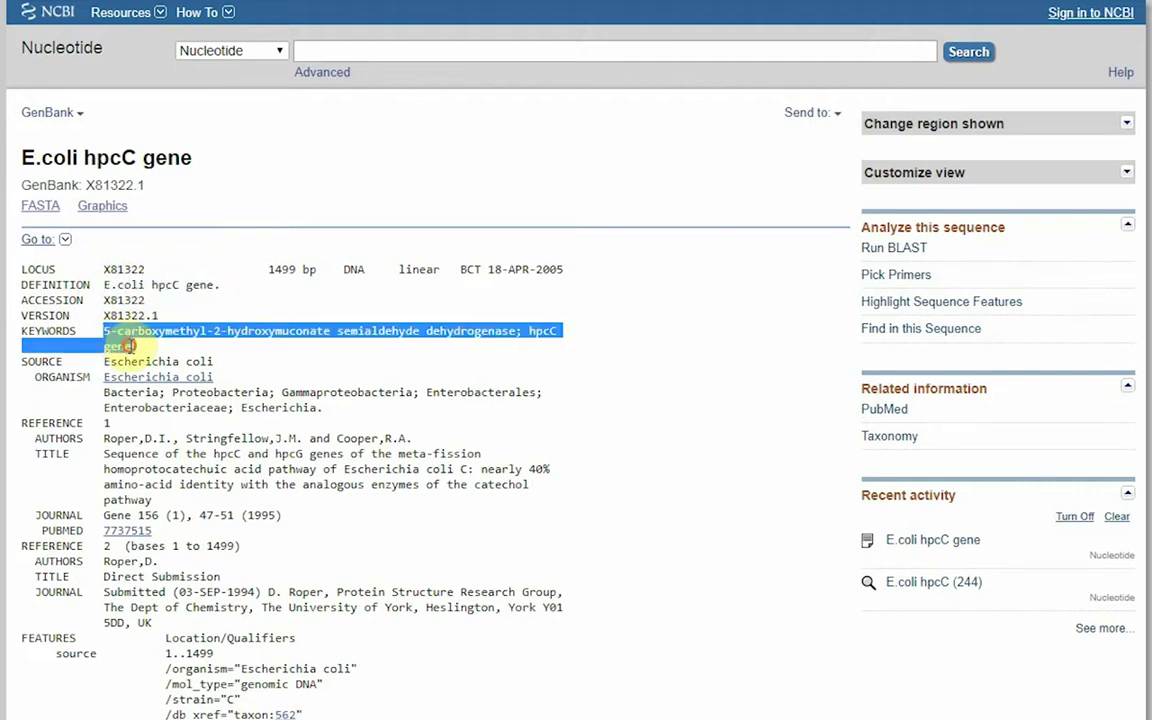
click(115, 420)
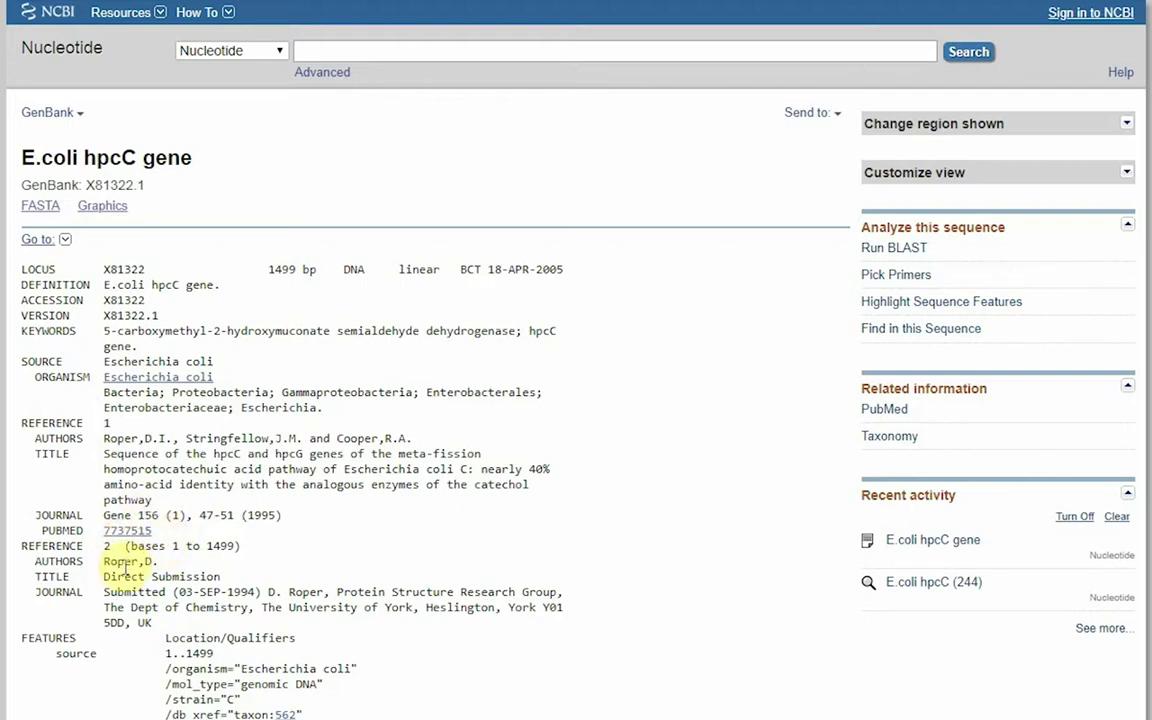
- Review the record's features, highlighting the nucleotide sequence under ORIGIN and the amino-acid translation of the coding sequence
scroll(120, 567, down, 1)
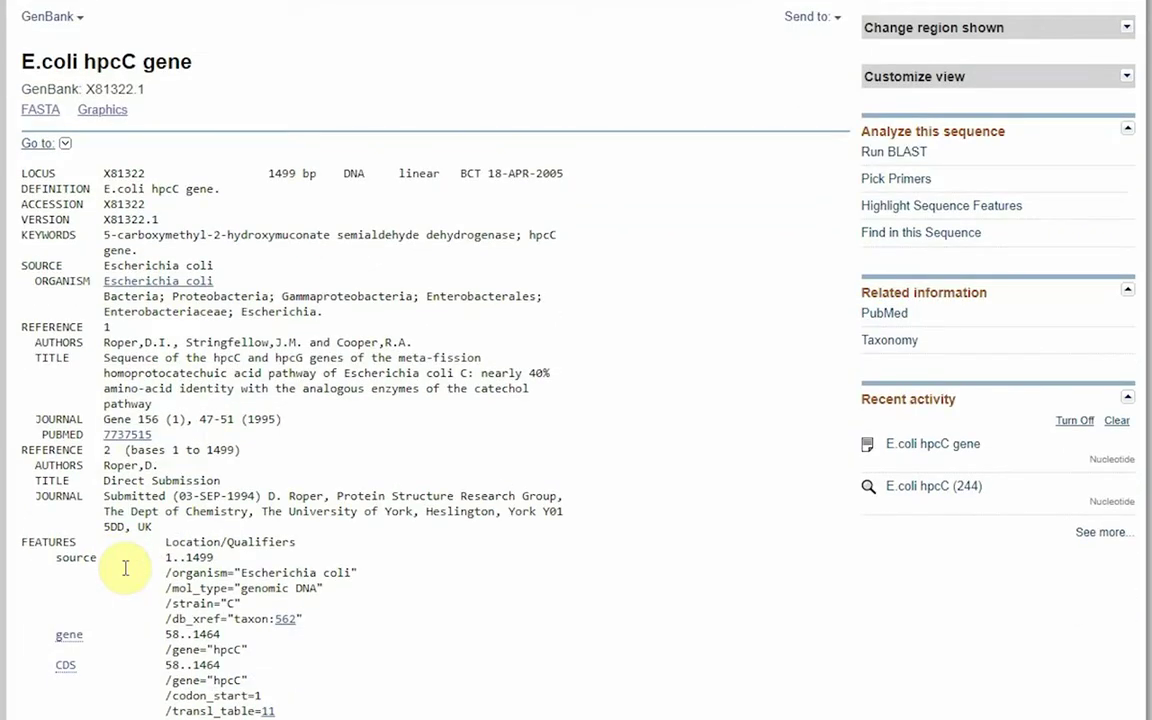
scroll(125, 568, down, 1)
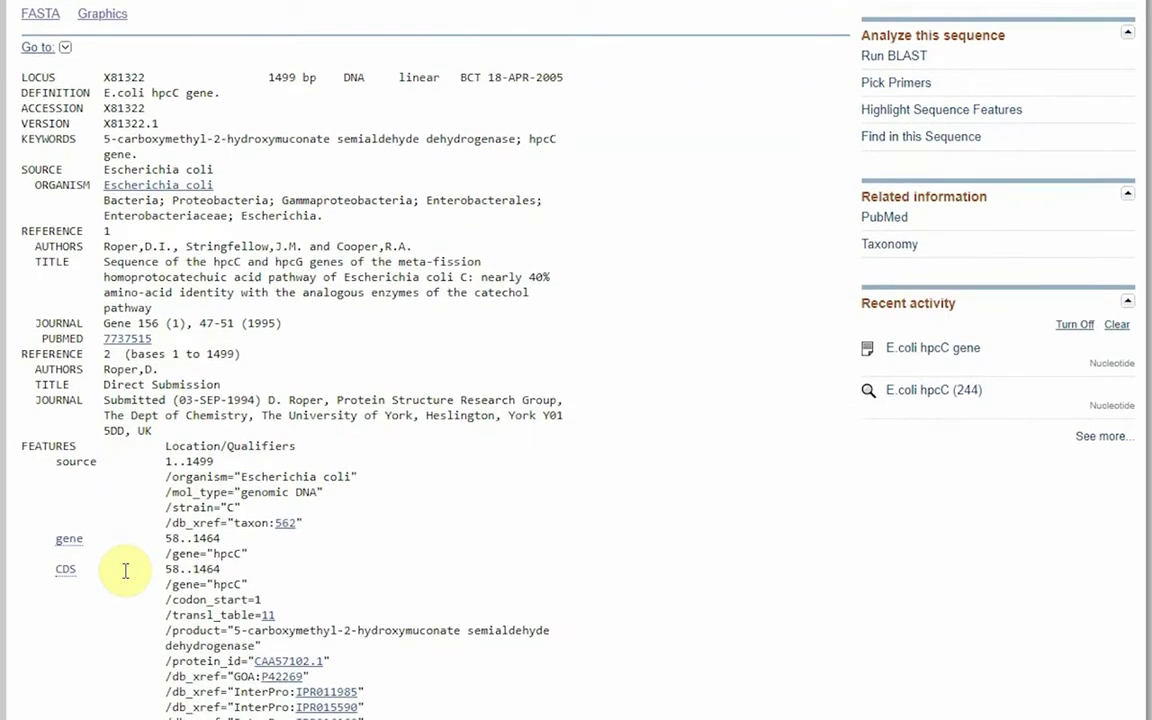
scroll(125, 570, down, 1)
scroll(125, 570, down, 1)
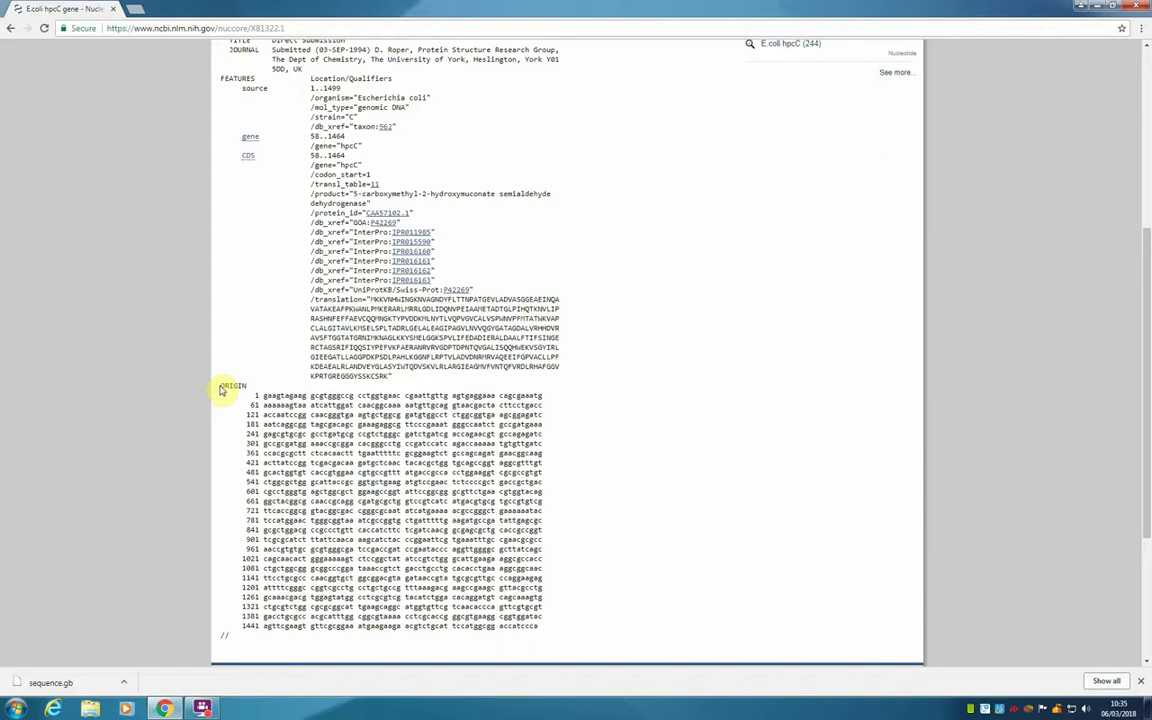
drag(221, 388, 532, 622)
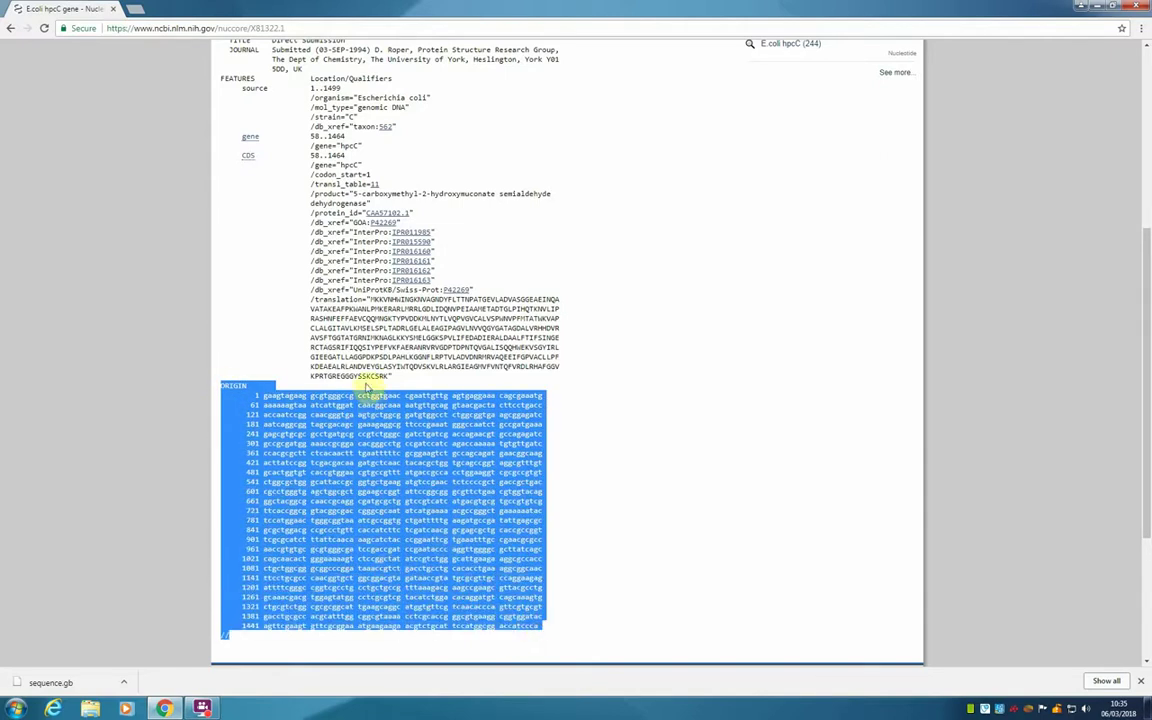
drag(368, 298, 391, 375)
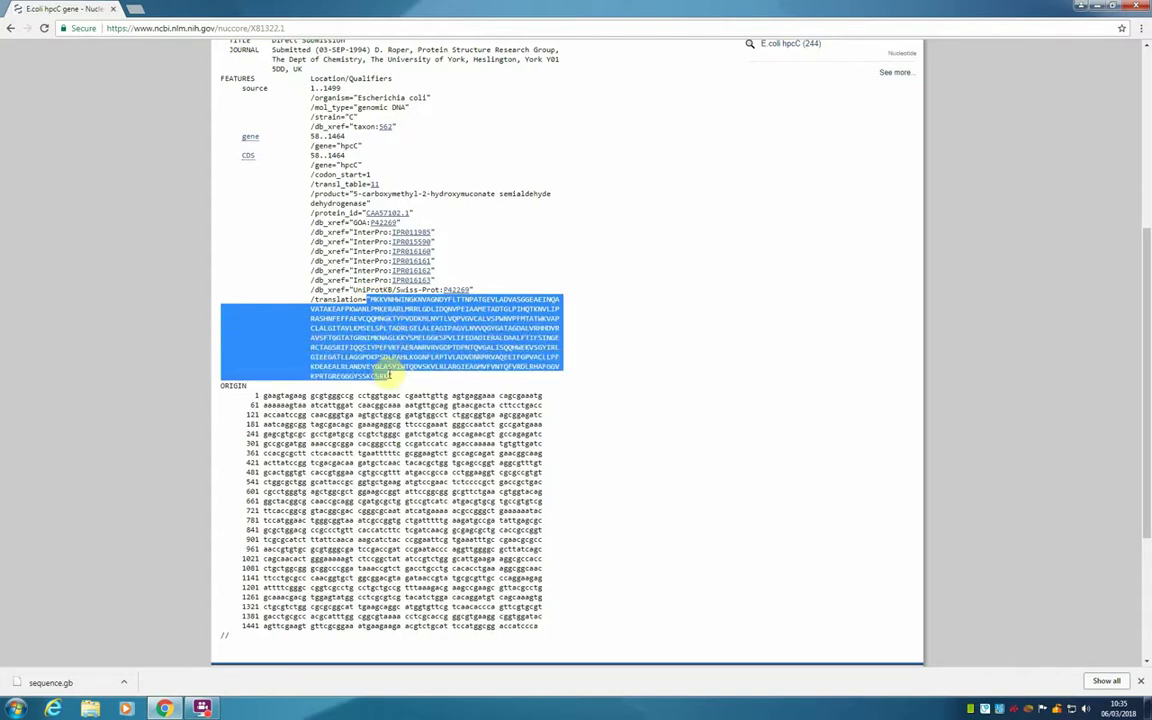
- Download the complete hpcC gene record as a file in GenBank format
scroll(390, 377, up, 5)
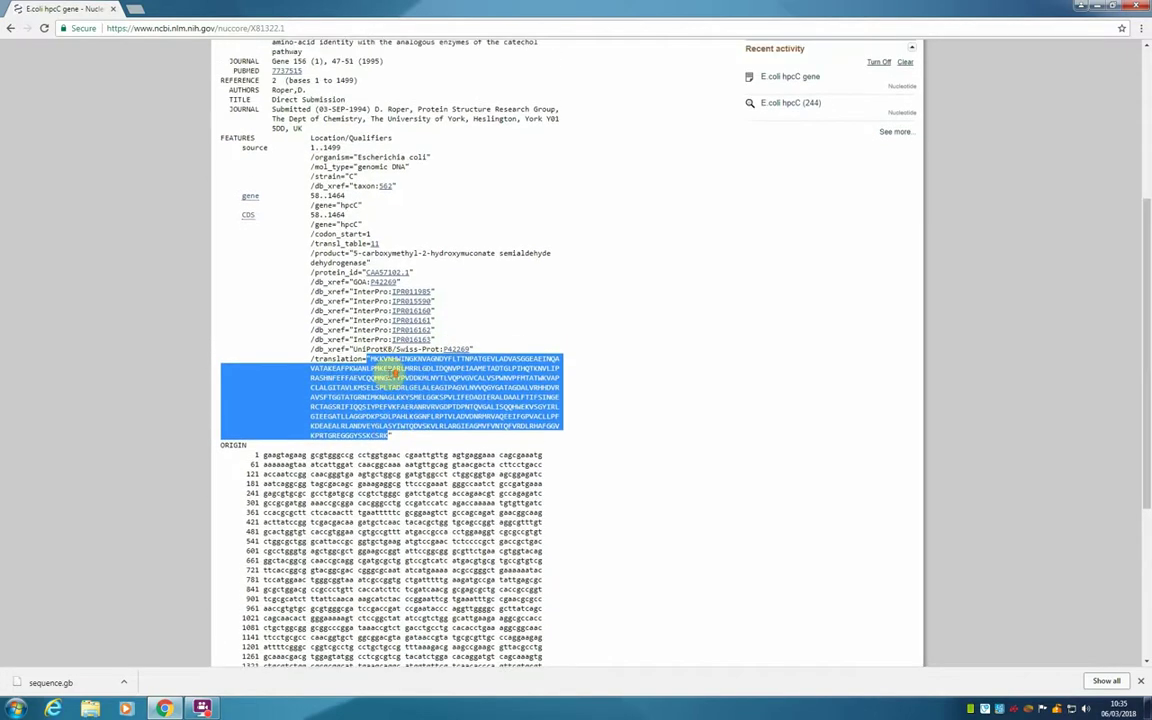
scroll(390, 377, up, 3)
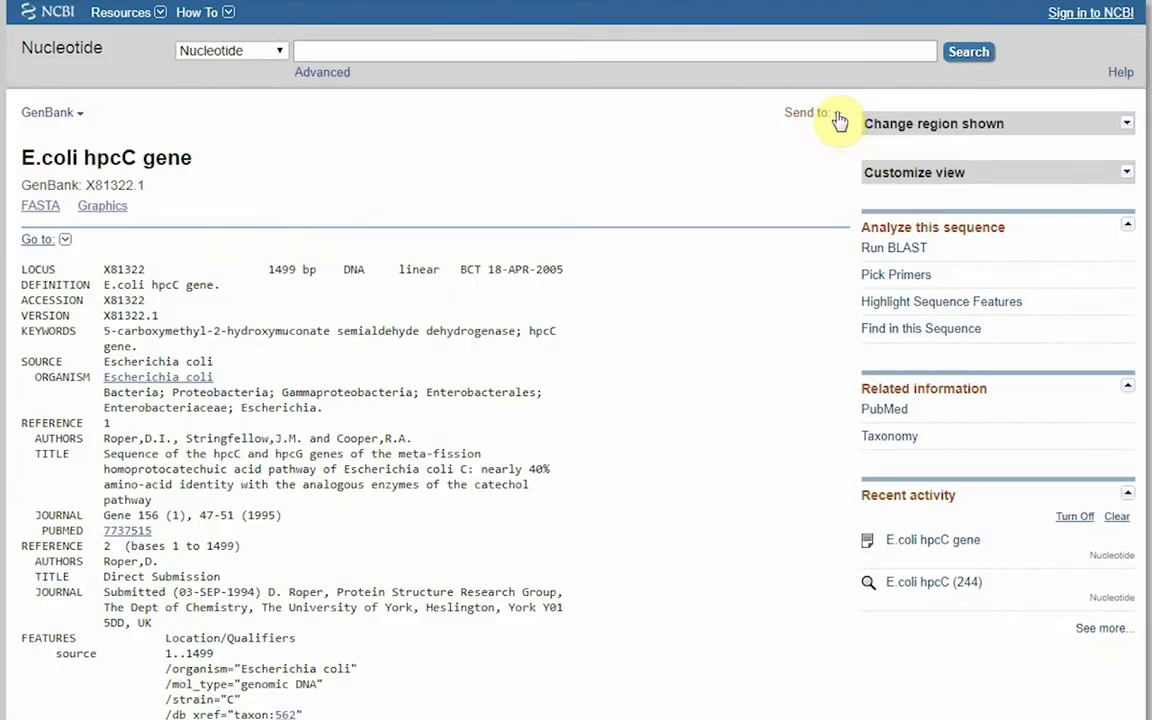
click(737, 113)
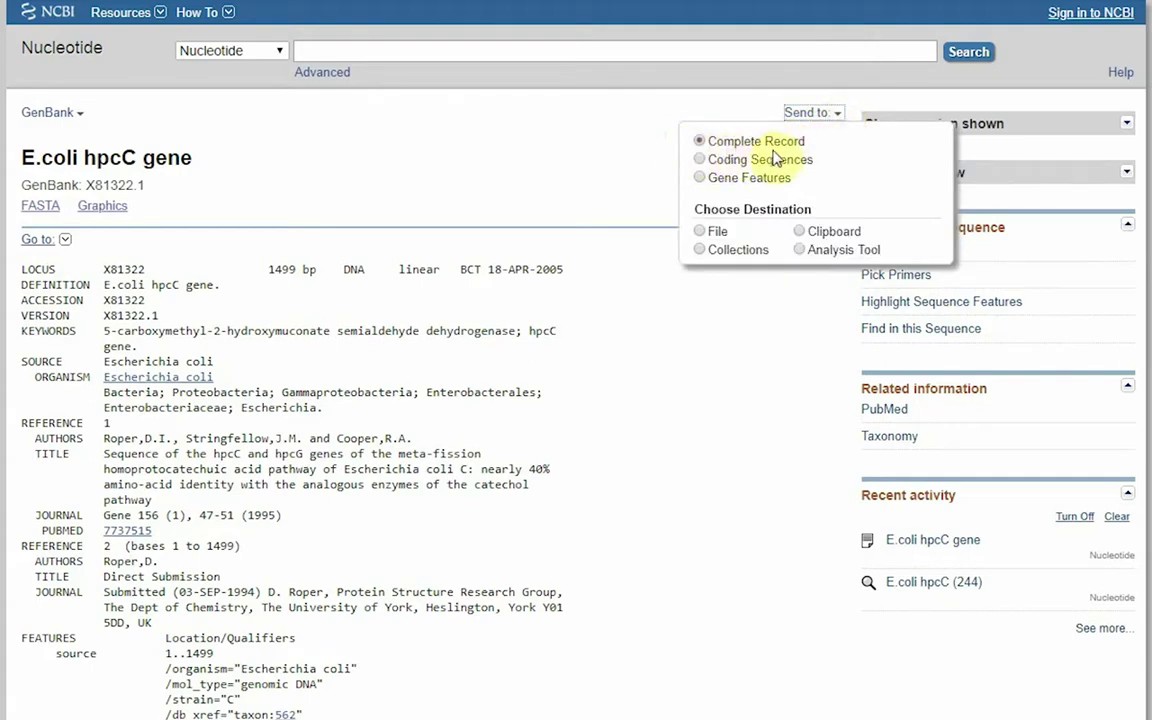
click(700, 231)
click(738, 329)
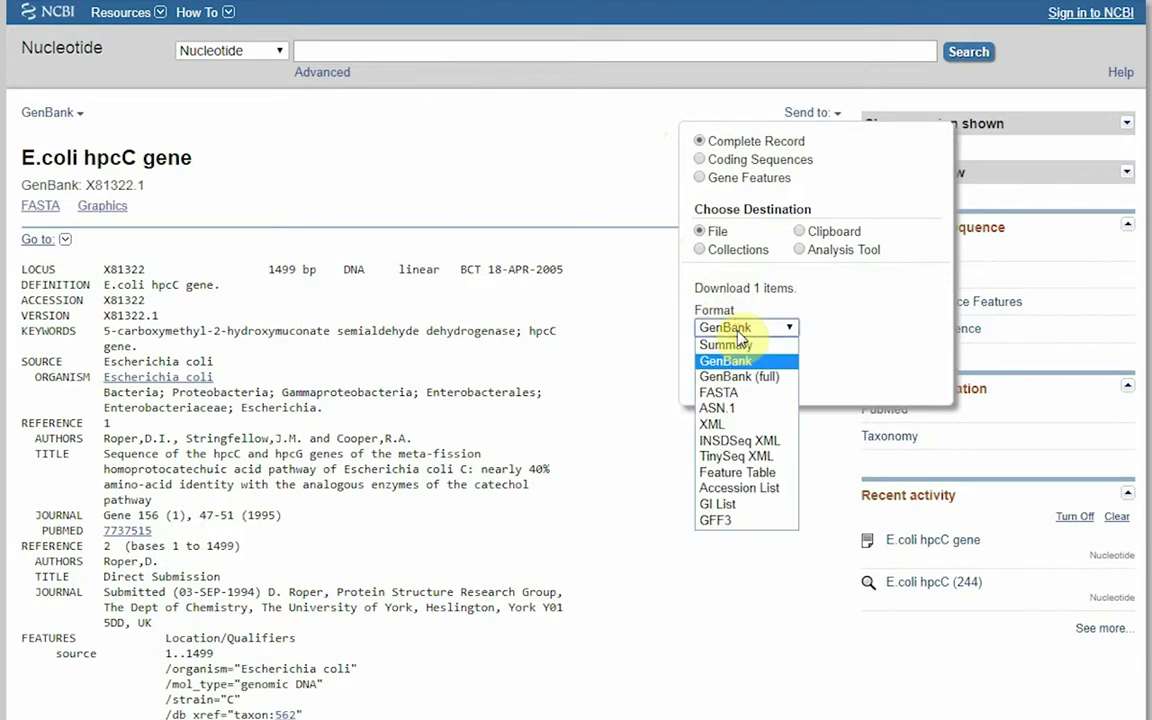
click(740, 336)
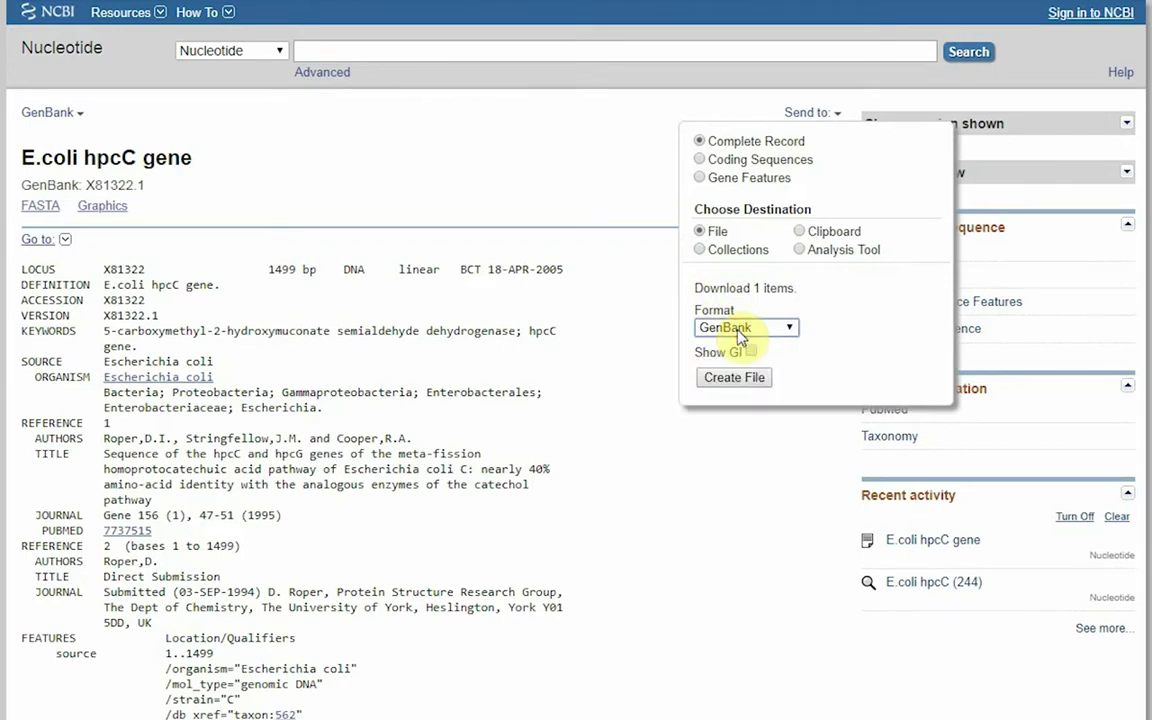
click(740, 378)
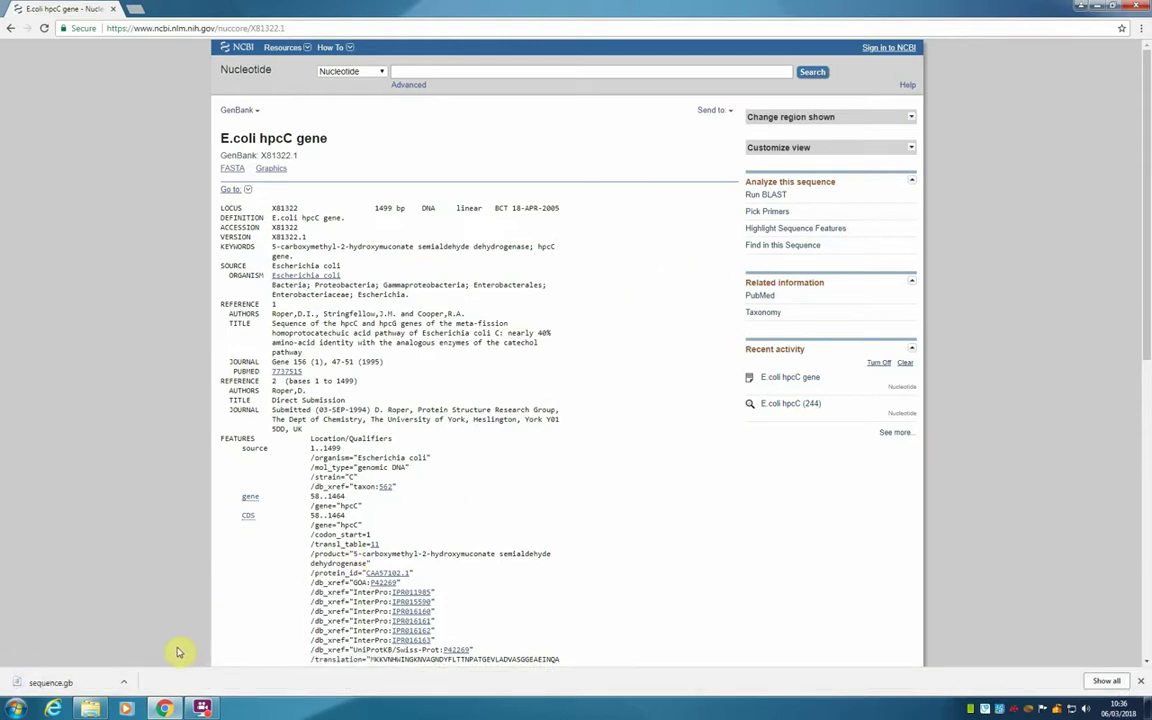
- Show the downloaded sequence.gb file in its folder and look at the actions available for it
click(126, 686)
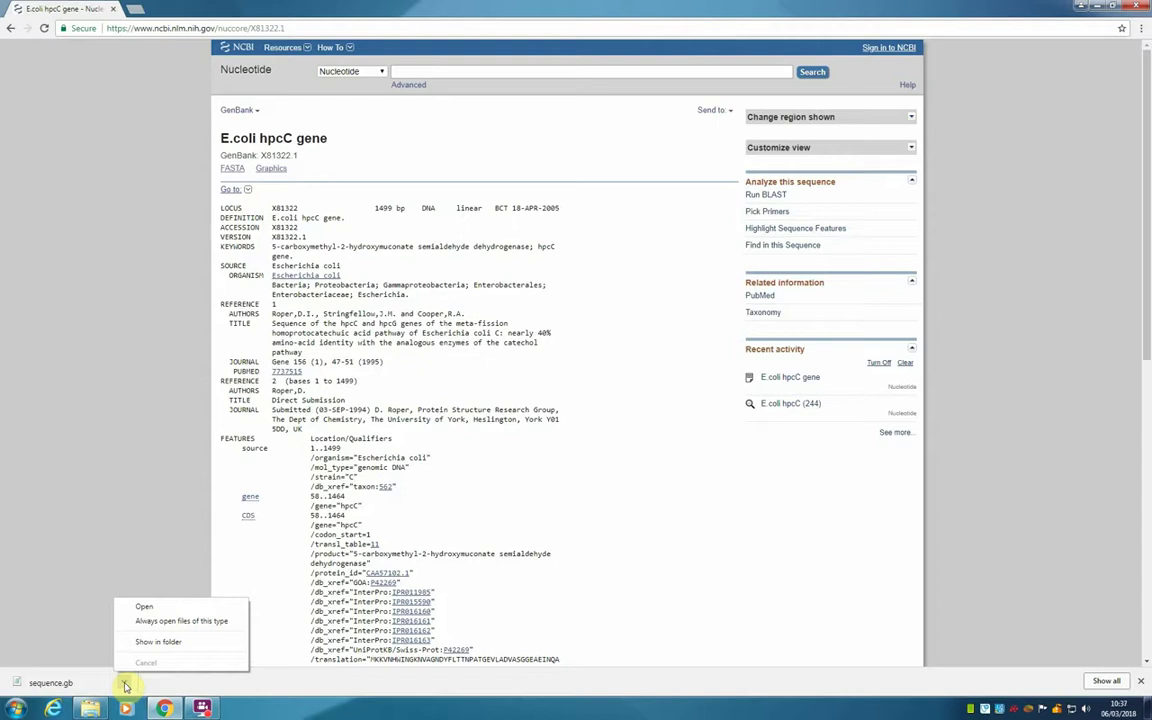
click(150, 641)
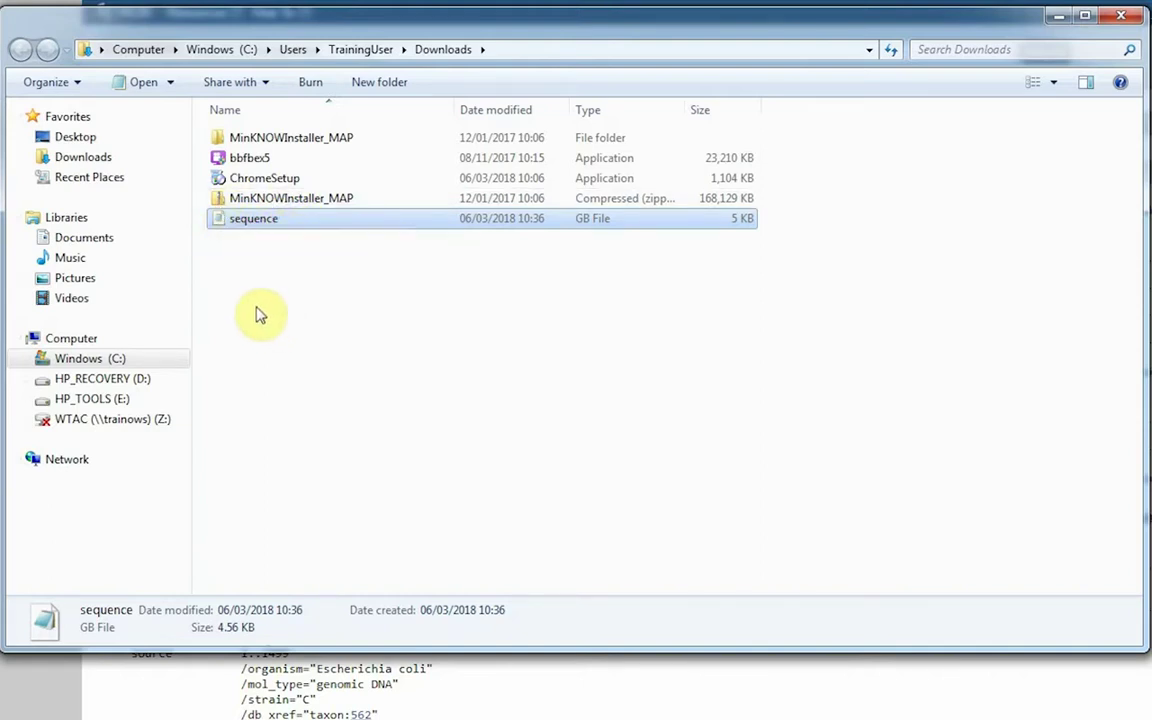
right_click(250, 228)
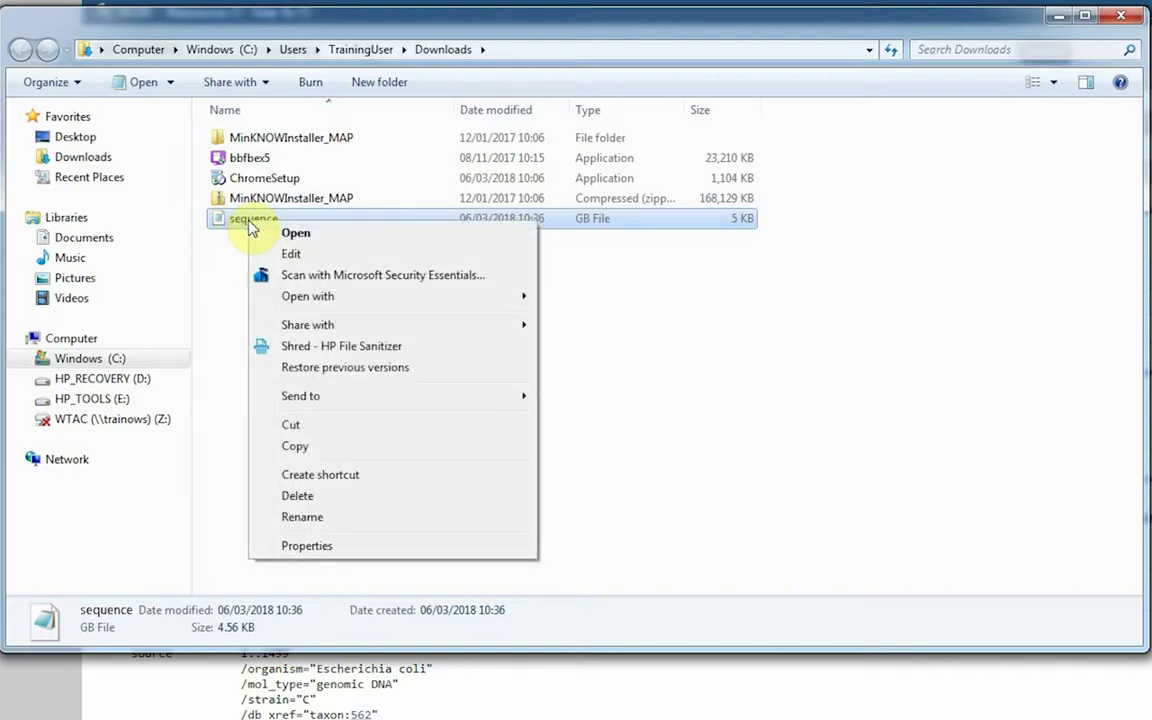
click(226, 262)
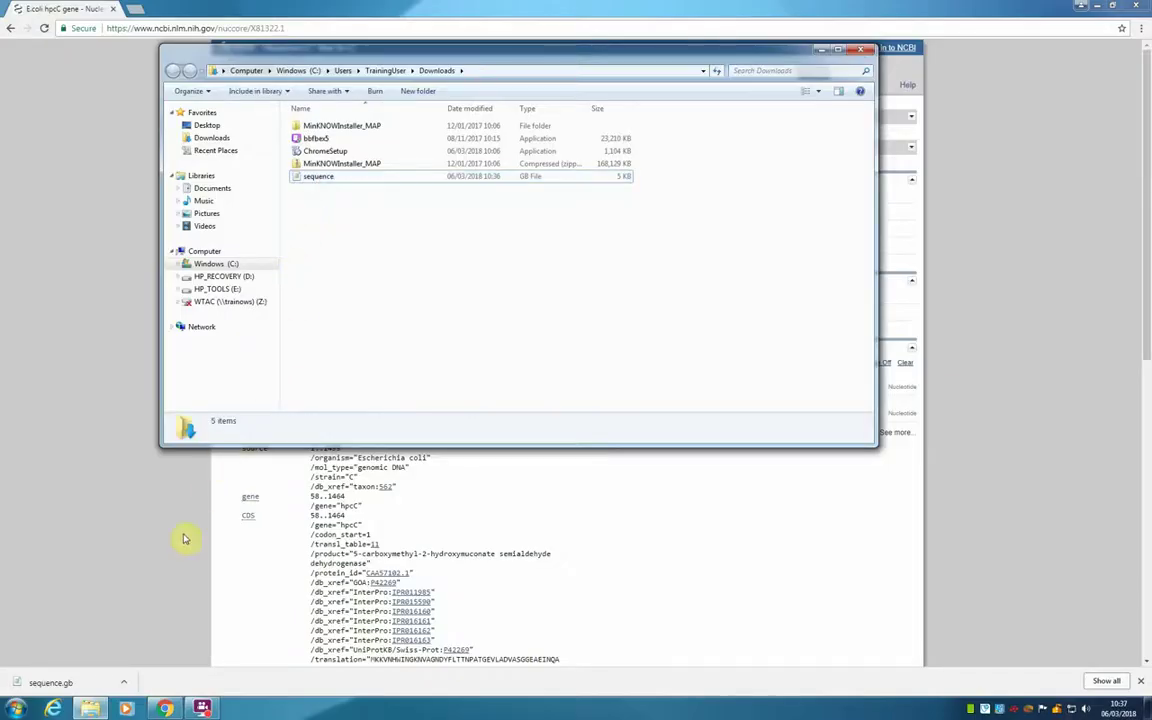
- Find WordPad by searching the installed programs for "wordpad" and launch it
key(super)
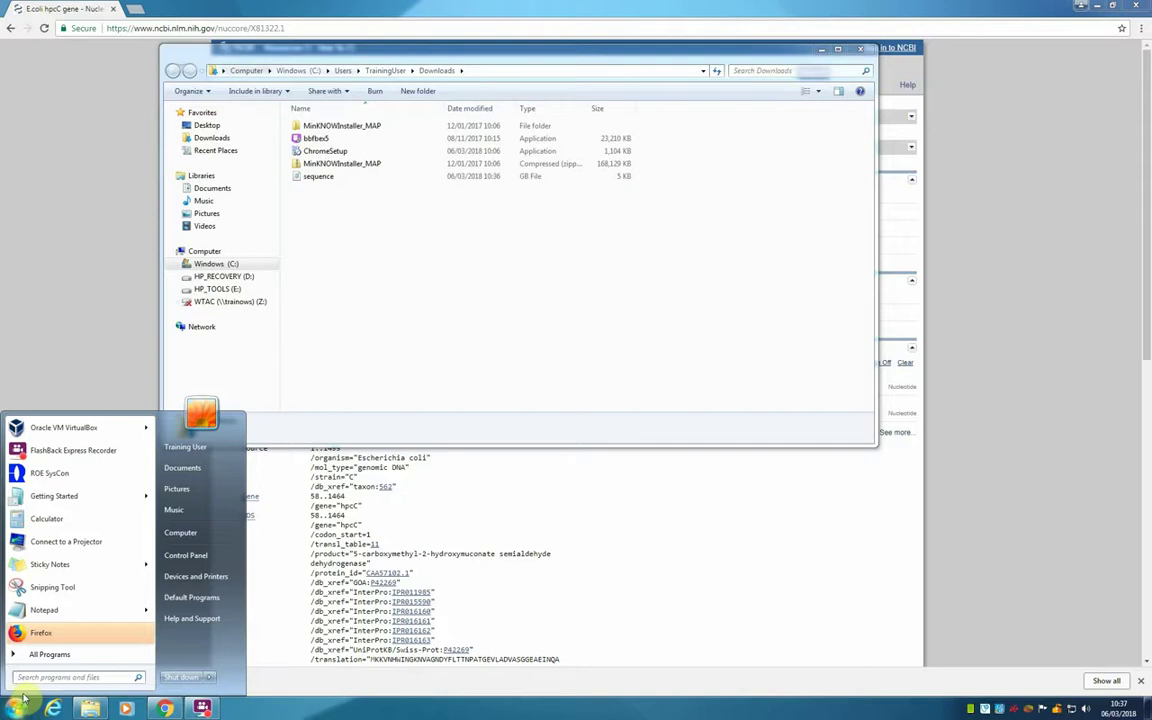
text(w)
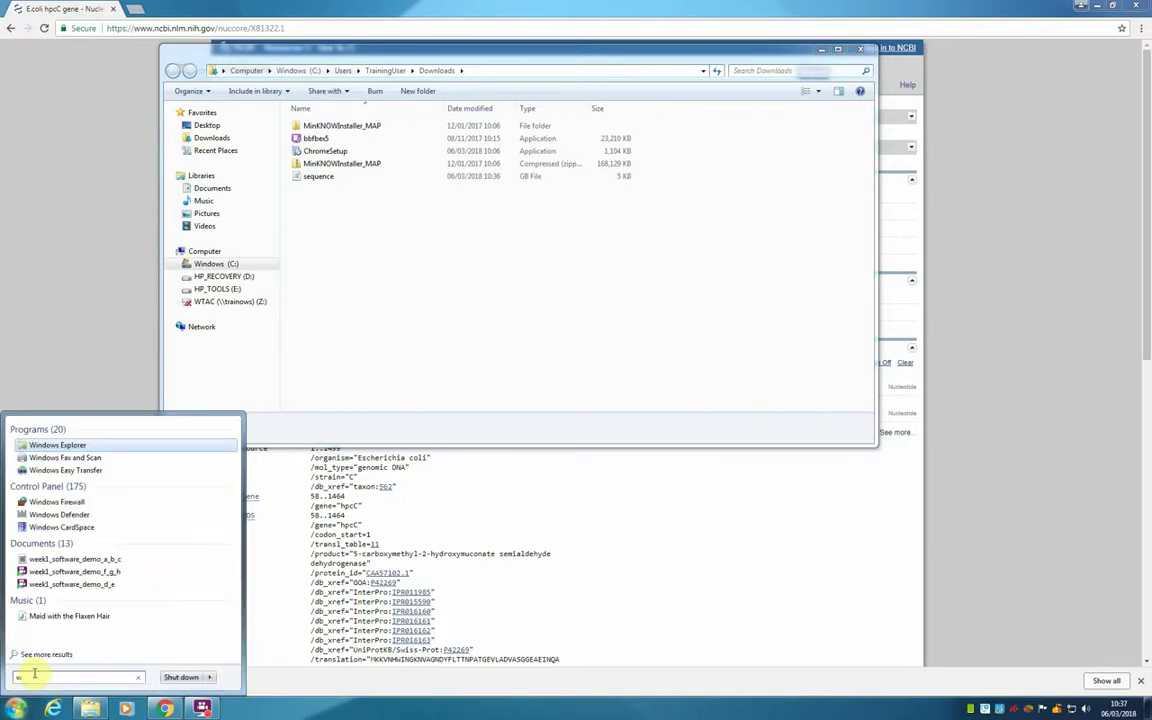
text(ordp)
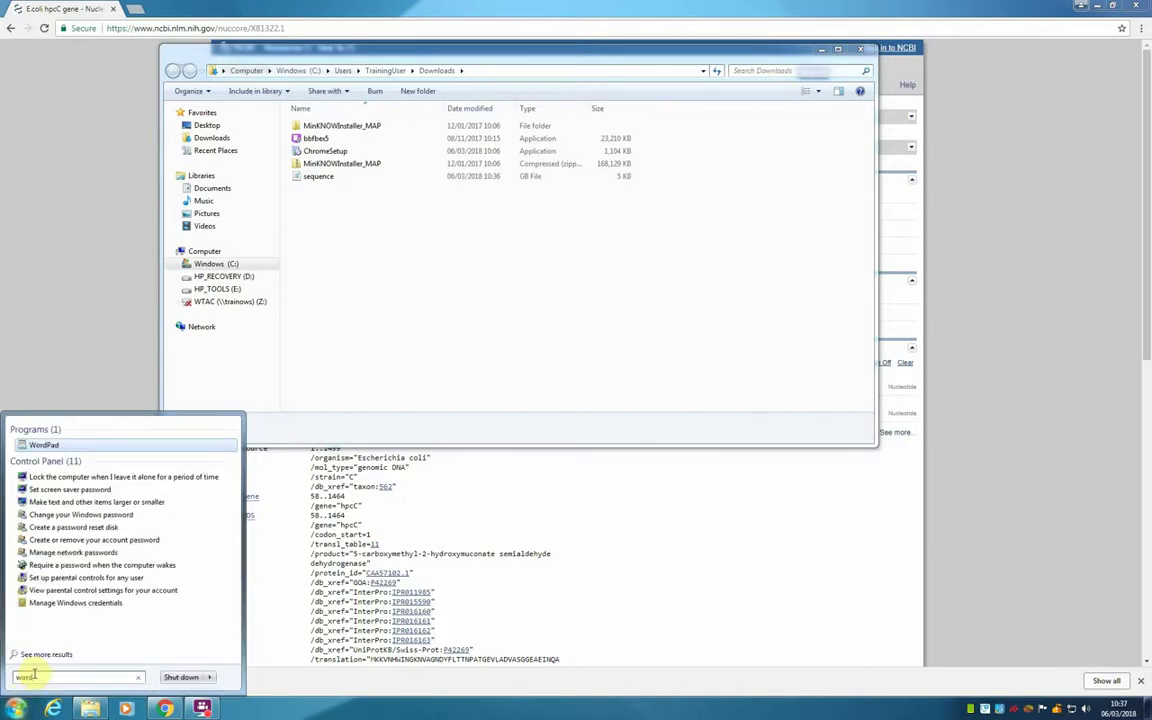
text(ad)
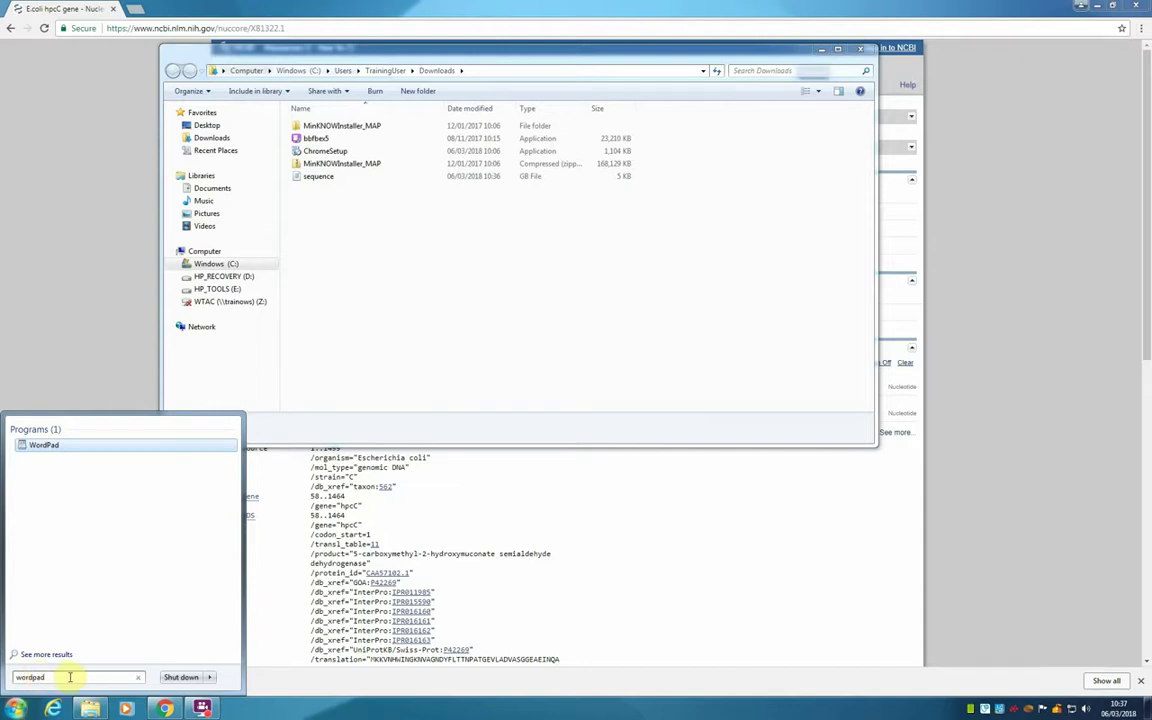
click(44, 445)
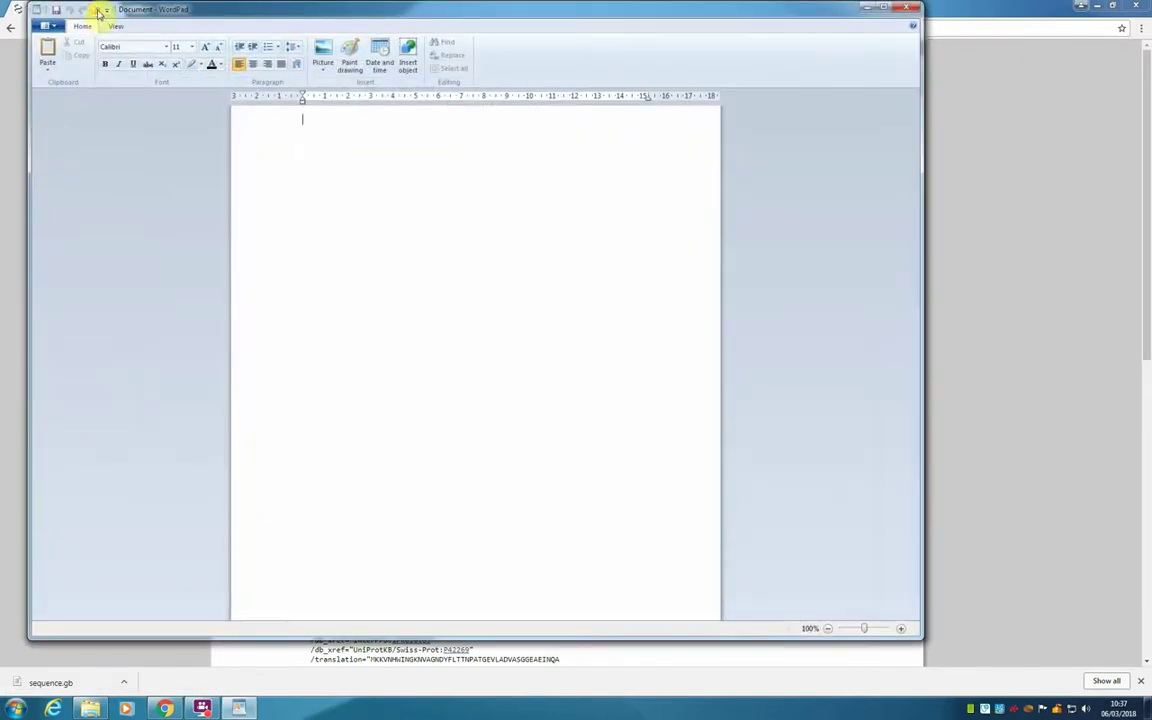
- Open the GB file "sequence" from the Downloads folder in WordPad, listing All Documents (*.*)
click(98, 11)
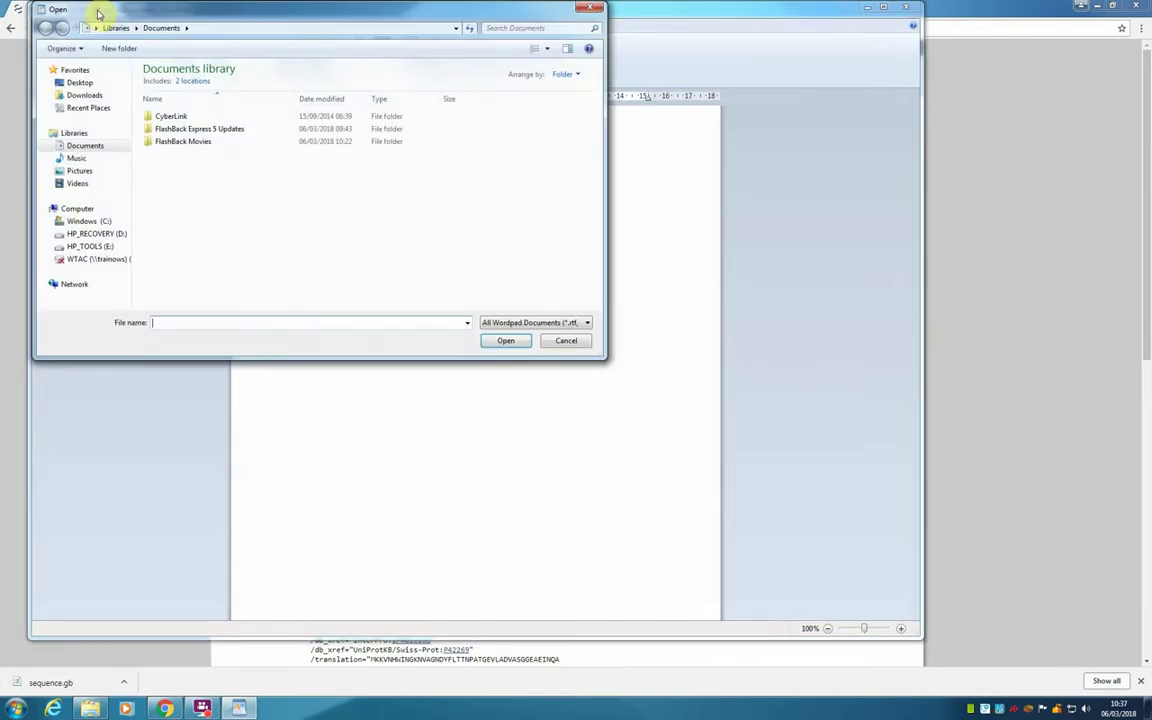
click(82, 95)
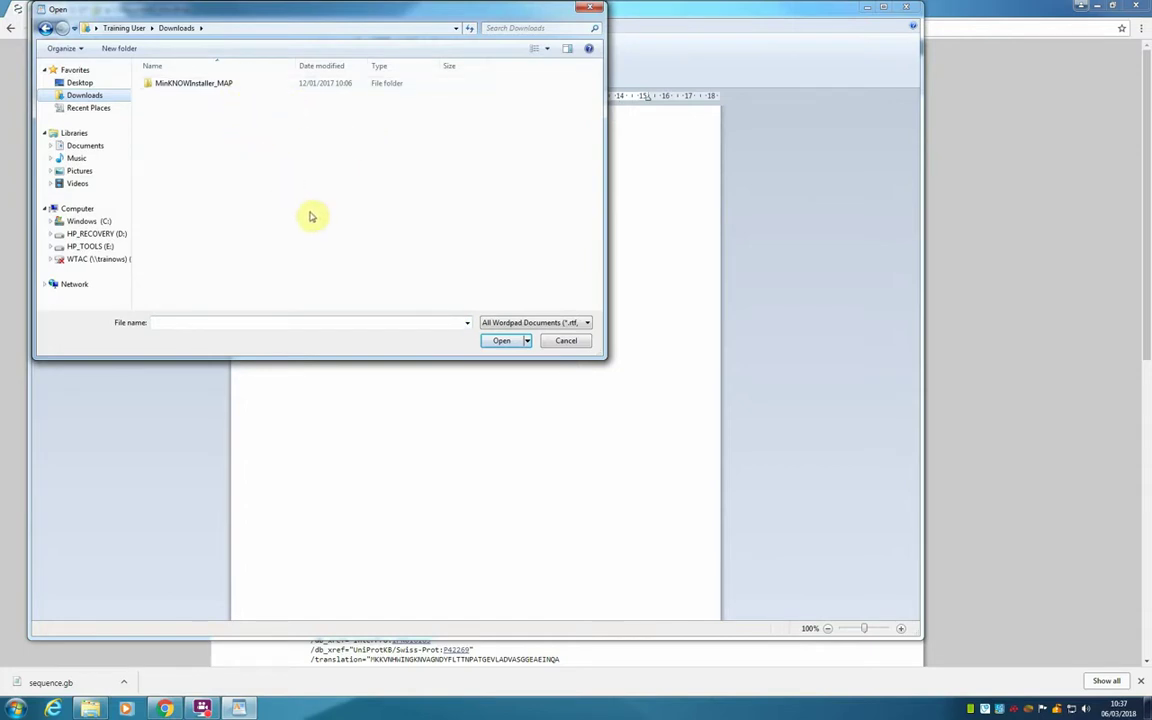
click(587, 322)
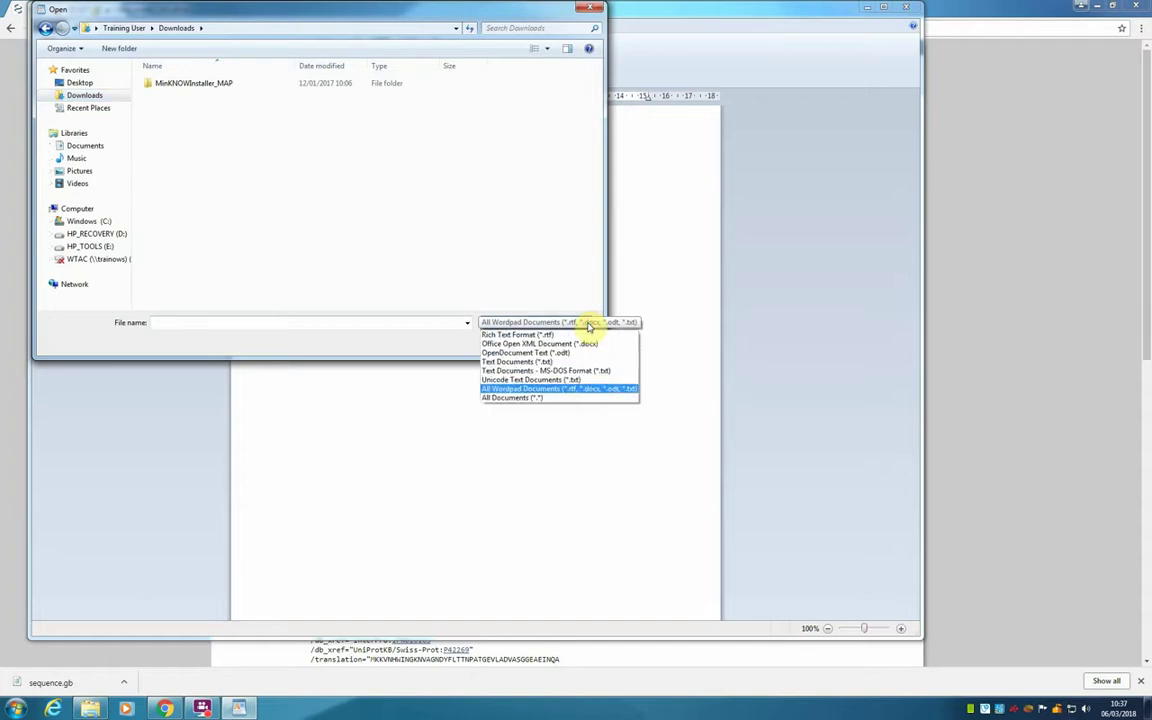
click(546, 399)
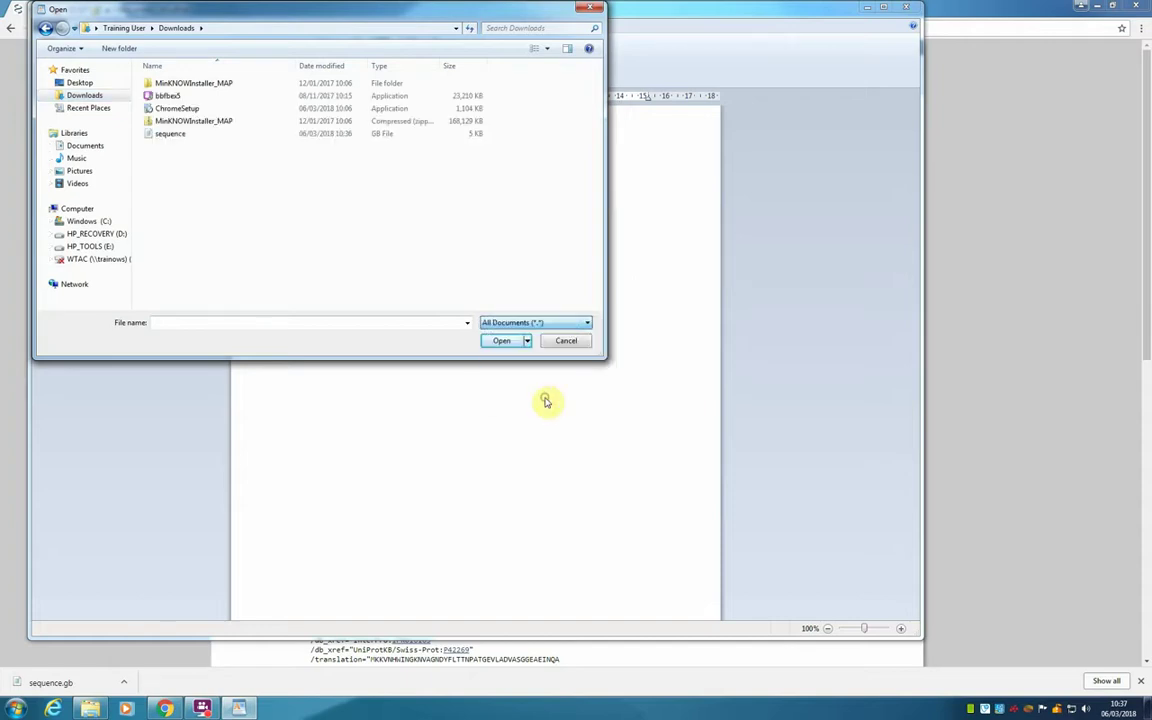
click(170, 137)
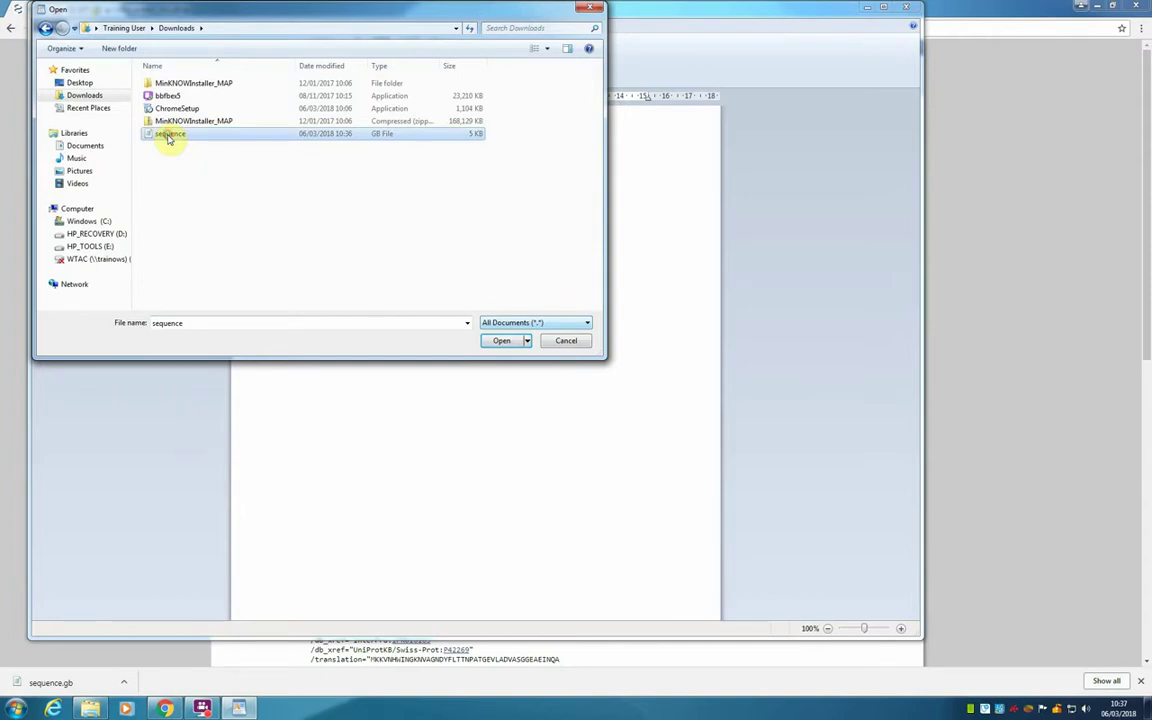
click(500, 341)
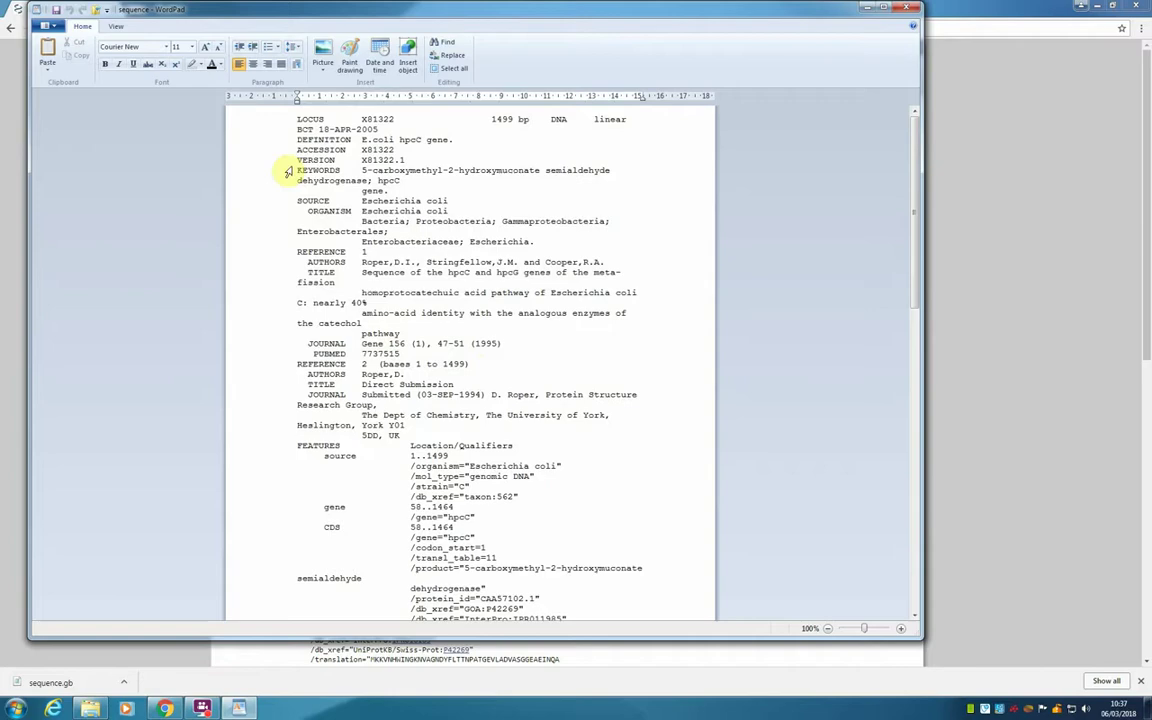
- Compare the GenBank text in WordPad with the NCBI record, highlighting it from LOCUS to the protein_id line, and close WordPad
drag(140, 12, 359, 18)
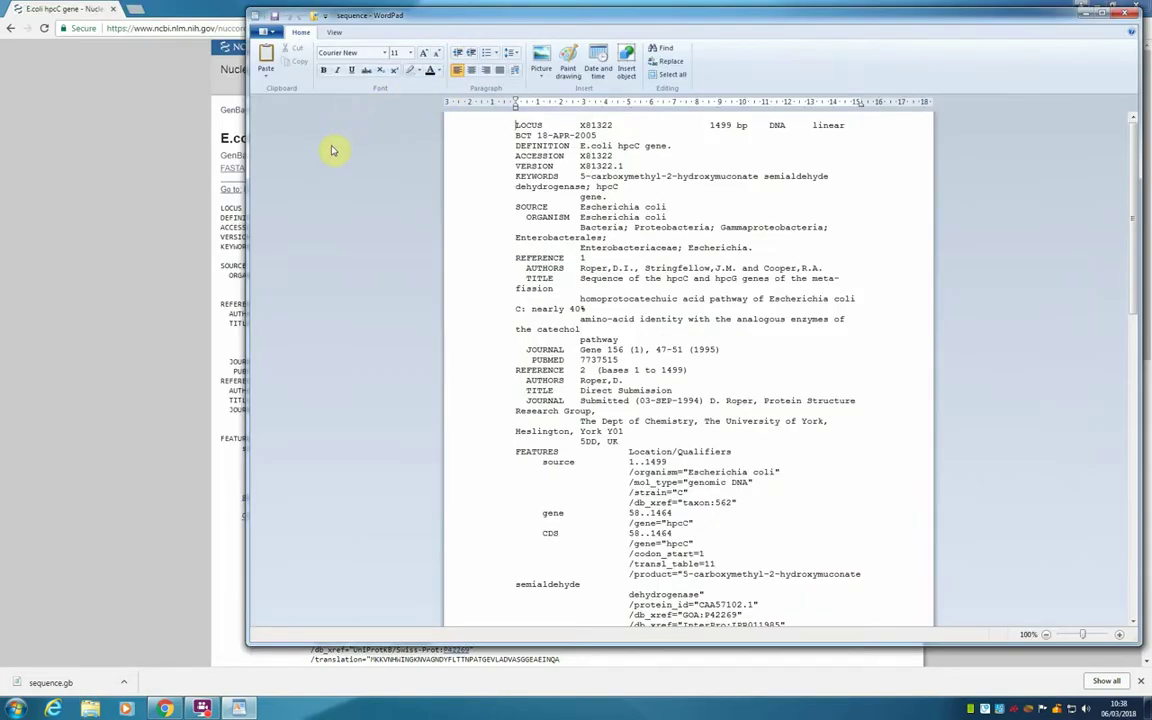
click(173, 151)
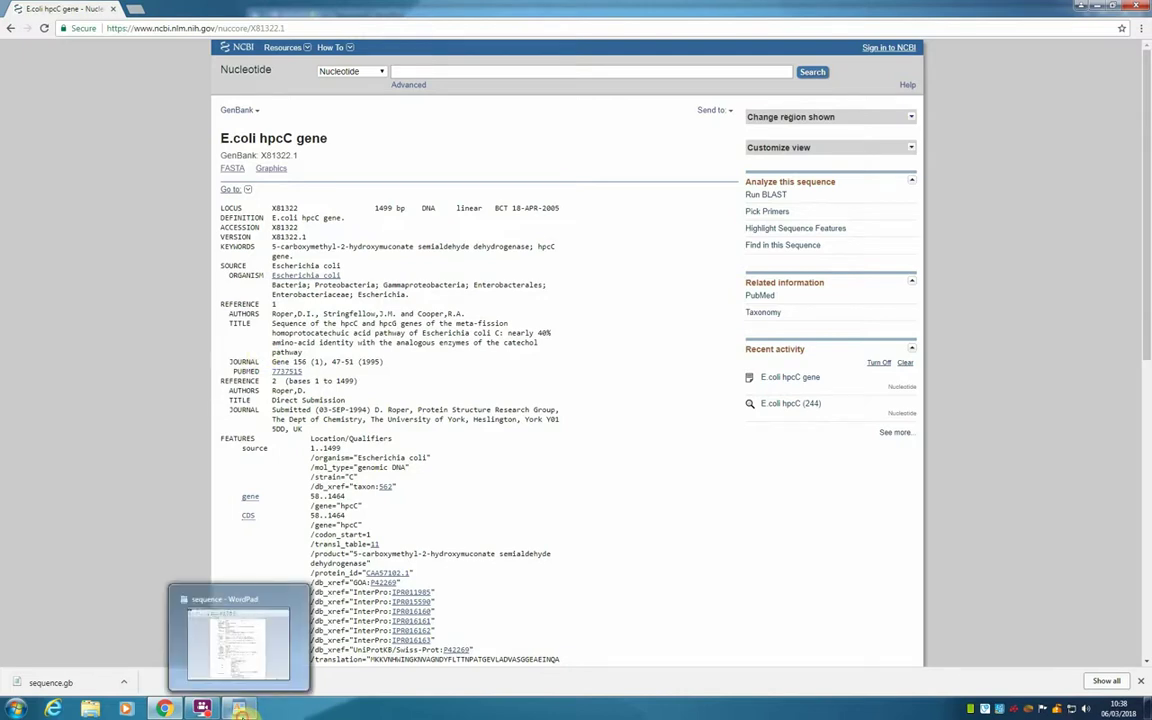
click(238, 708)
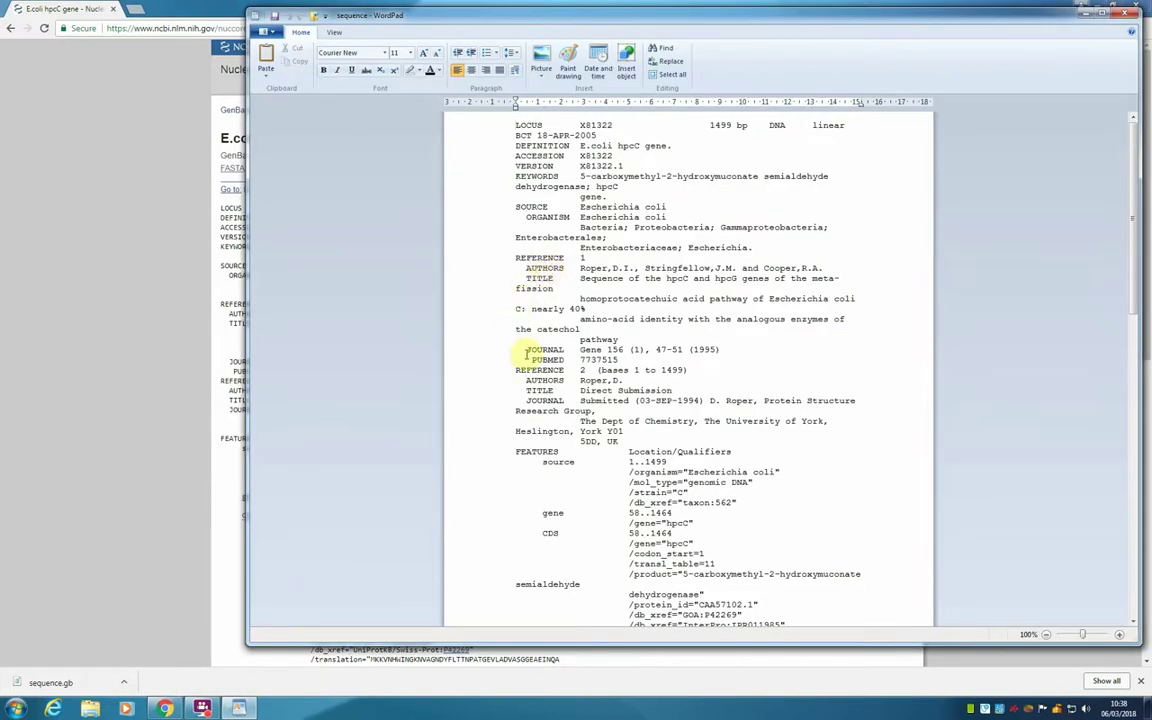
drag(512, 125, 548, 490)
scroll(548, 490, up, 3)
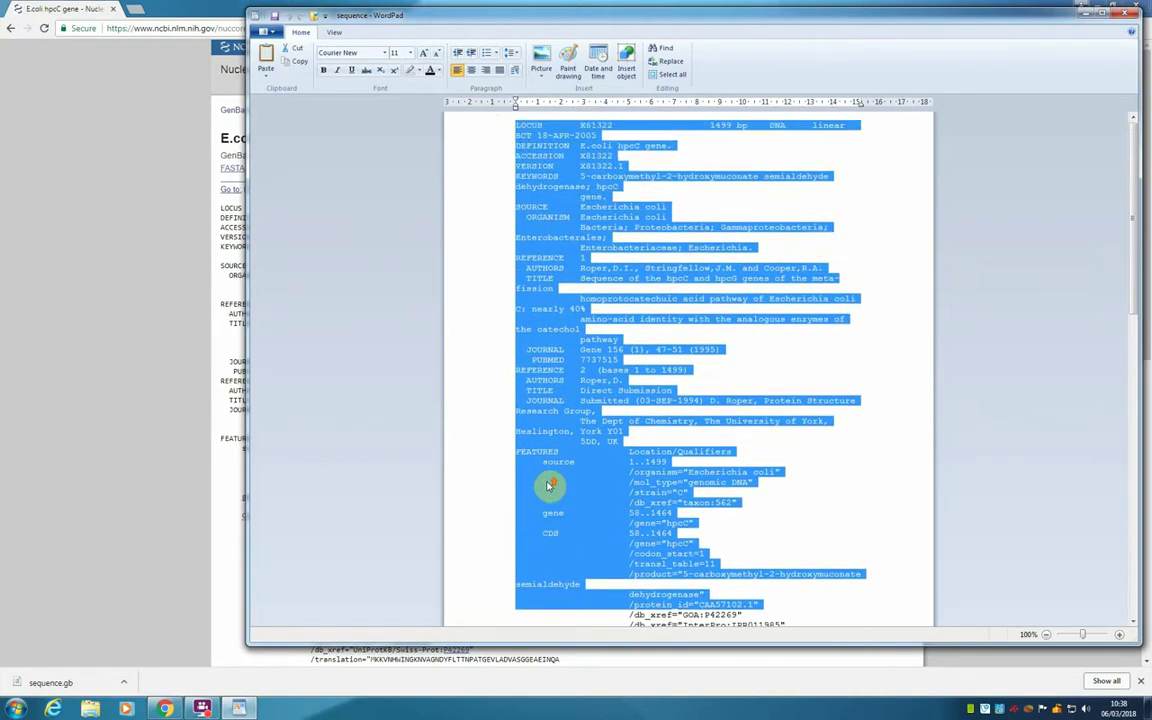
scroll(546, 485, down, 9)
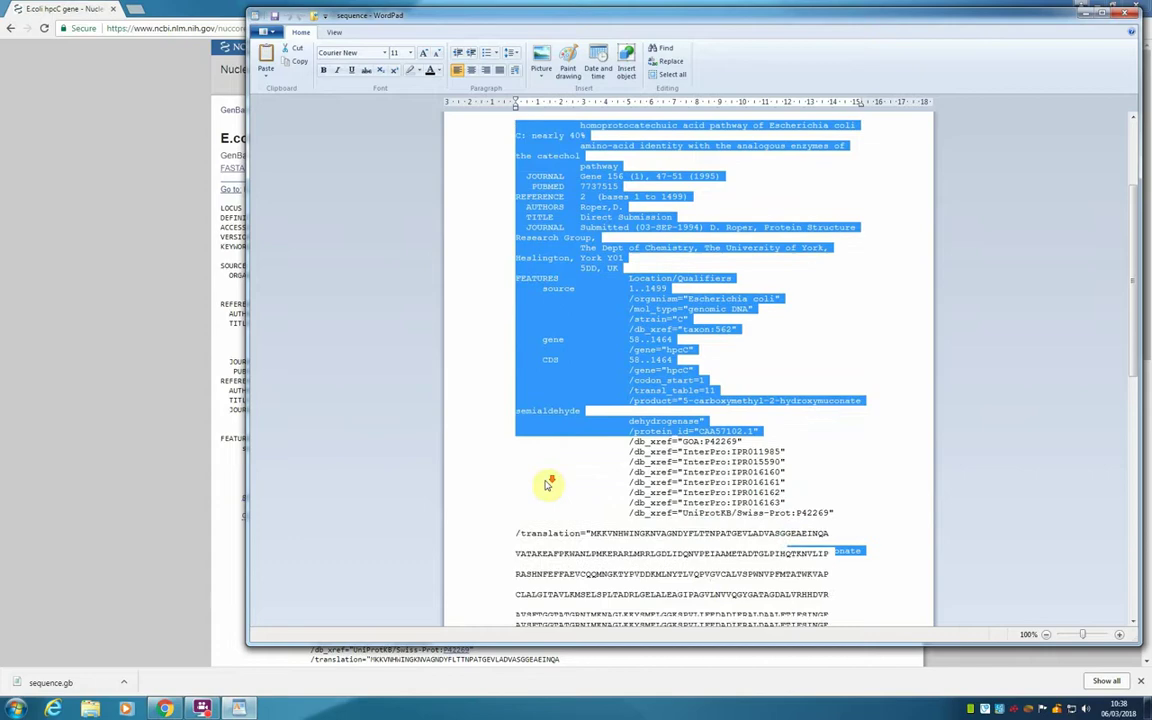
scroll(546, 481, down, 2)
scroll(546, 481, up, 11)
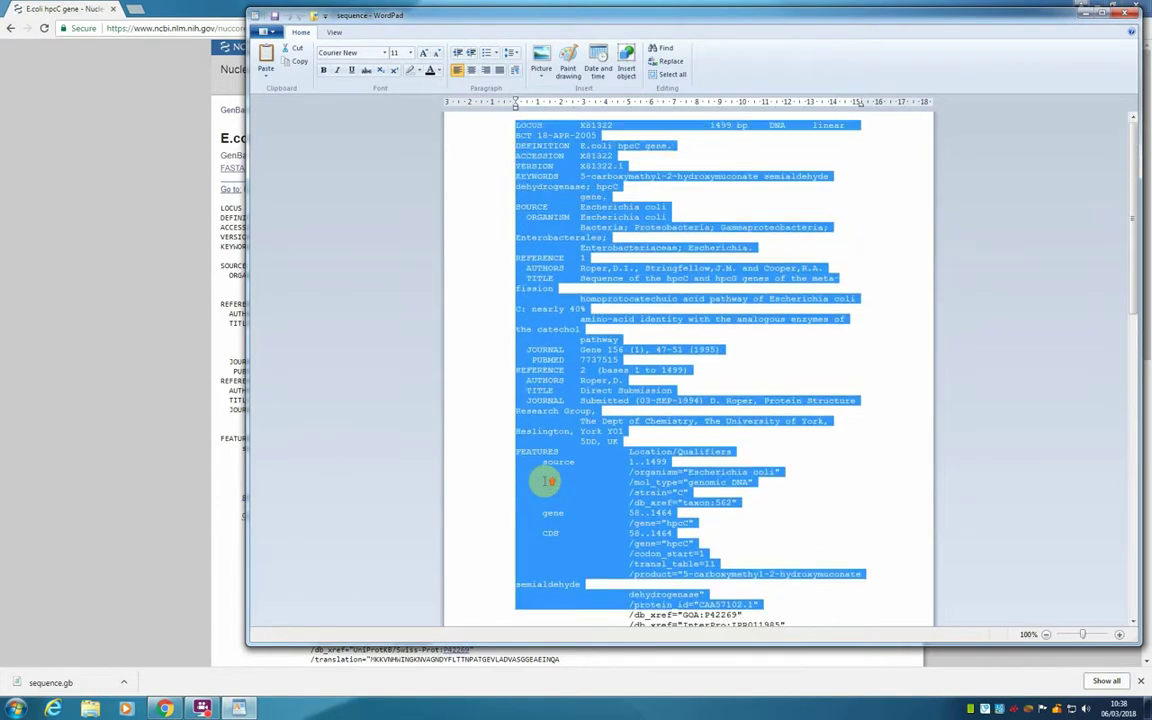
click(1124, 14)
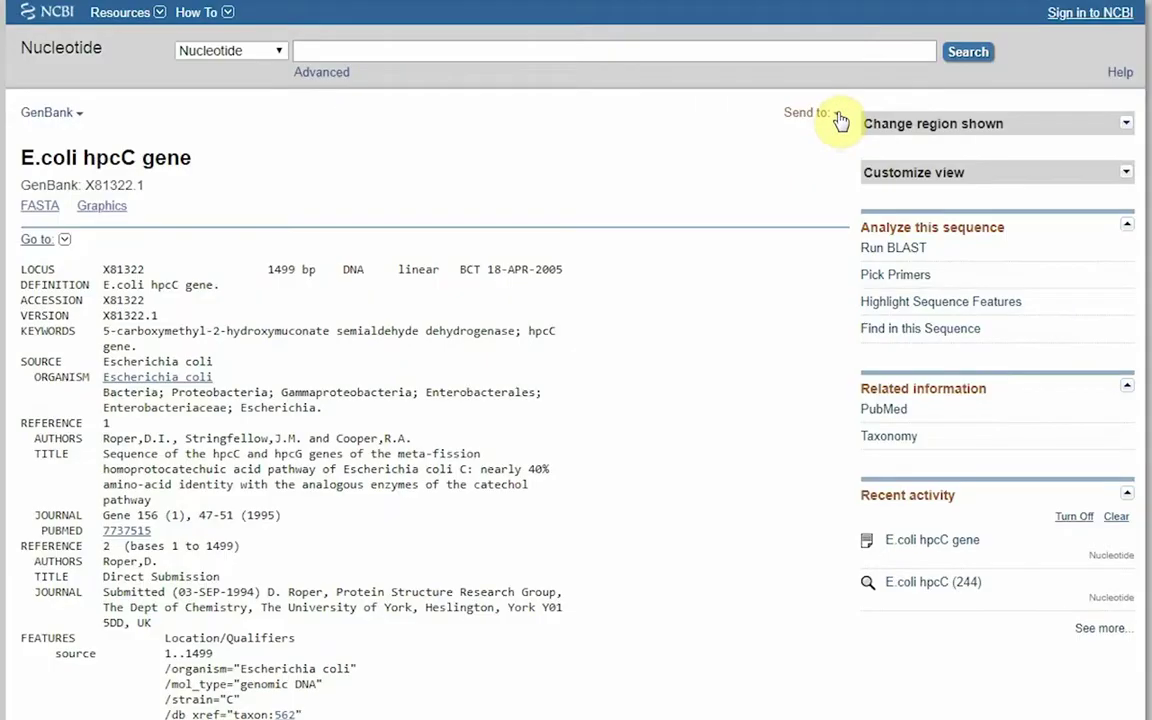
- Download the coding sequences of the hpcC gene record as a file in FASTA Nucleotide format
click(838, 114)
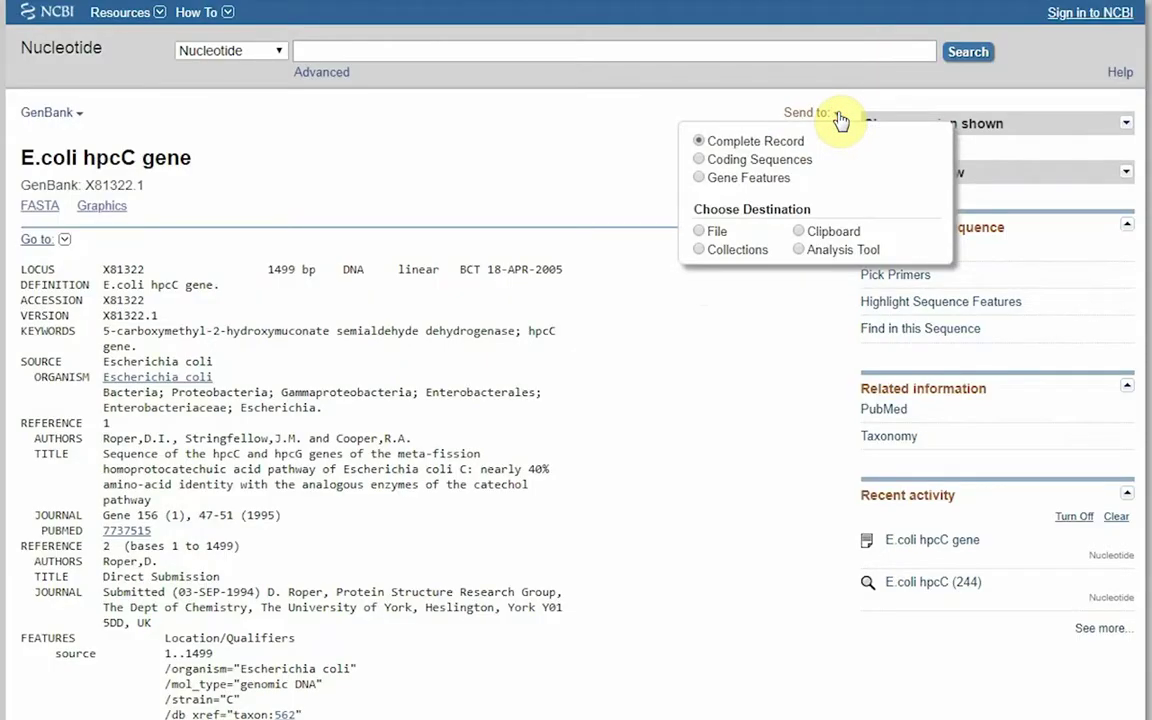
click(699, 161)
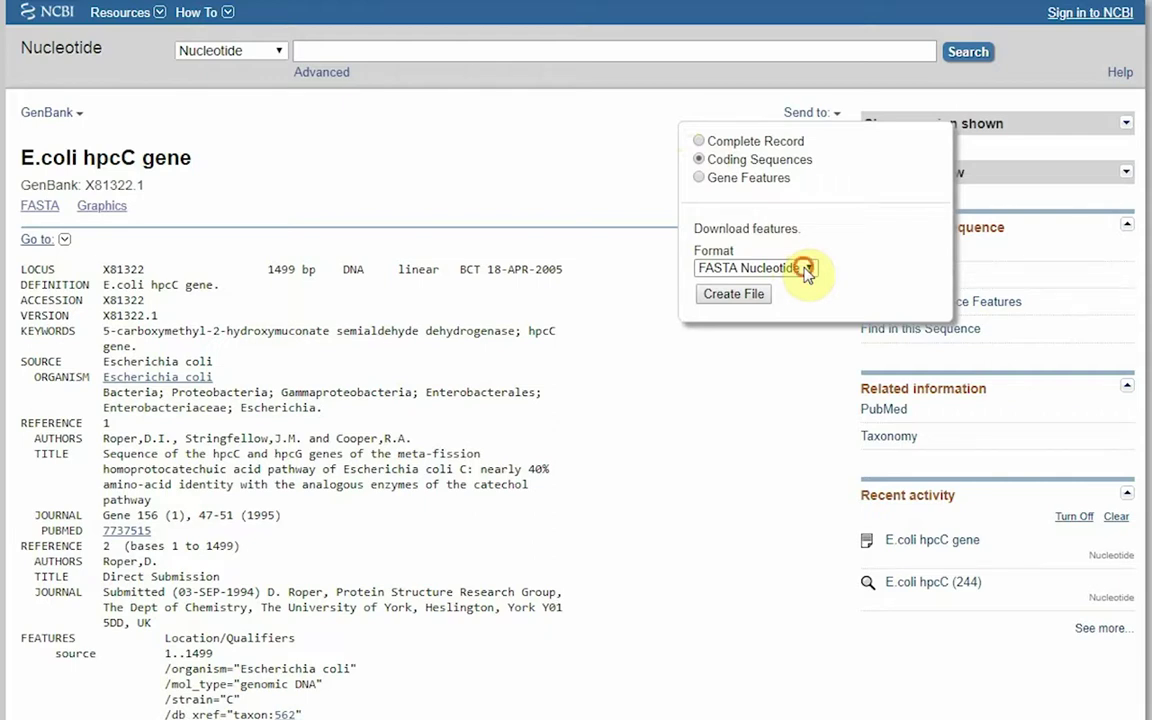
click(806, 270)
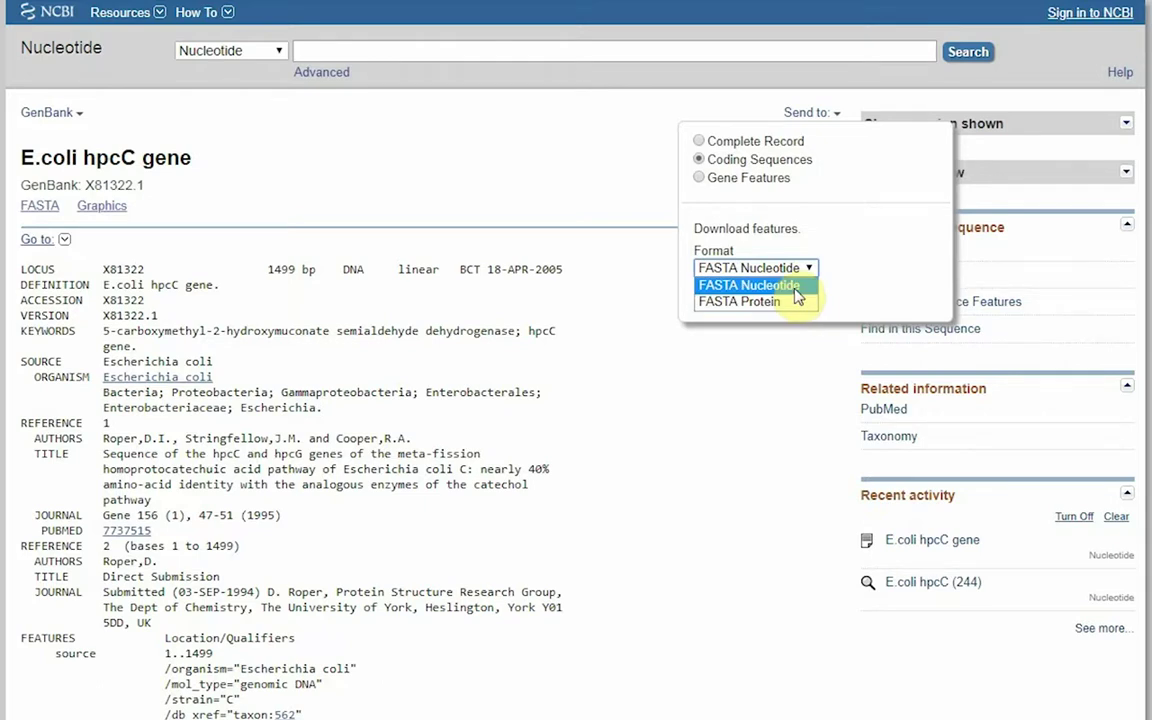
click(797, 287)
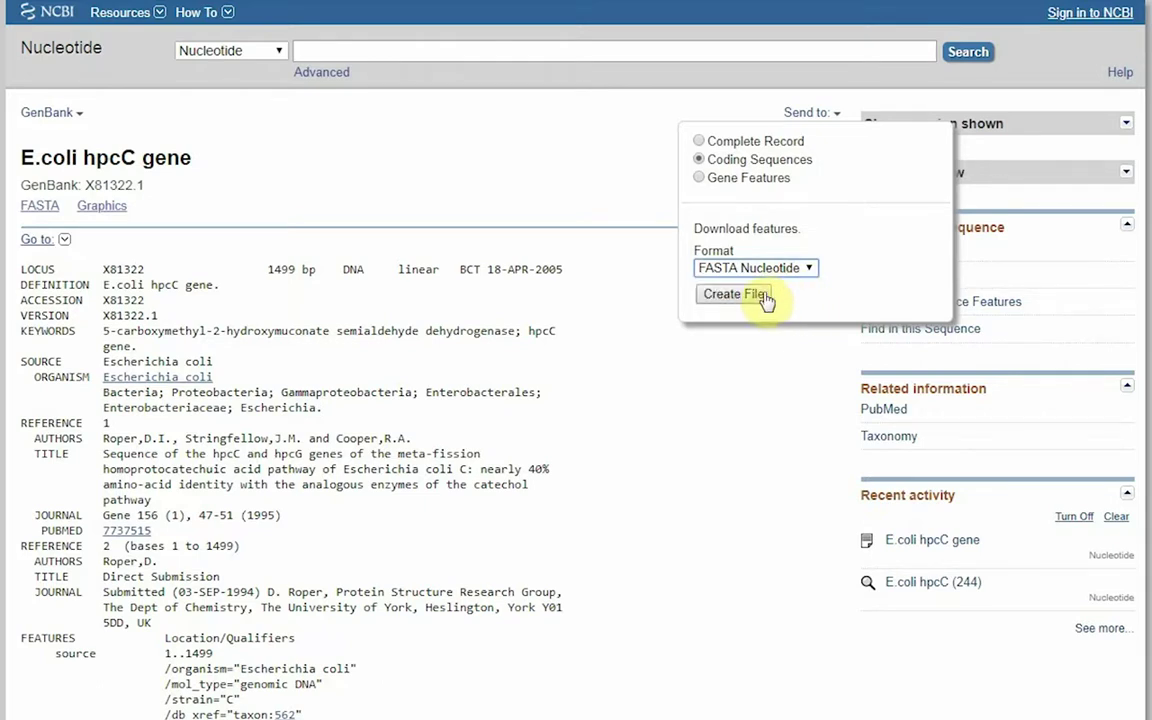
click(750, 295)
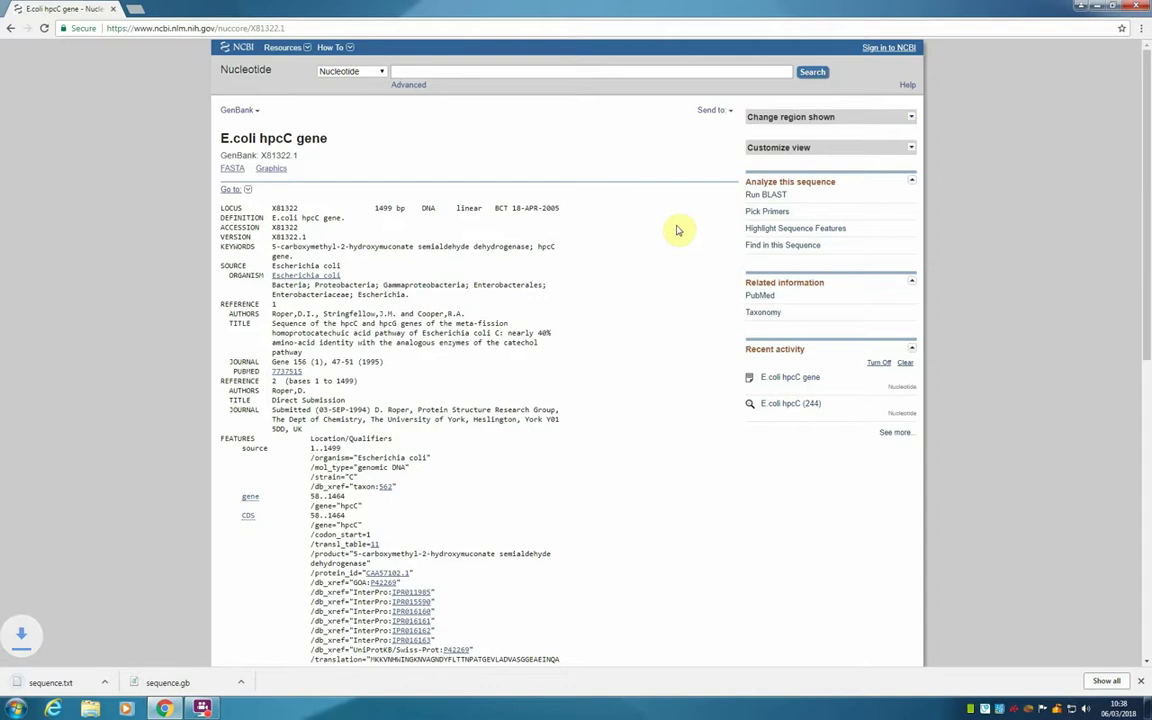
right_click(380, 429)
click(218, 443)
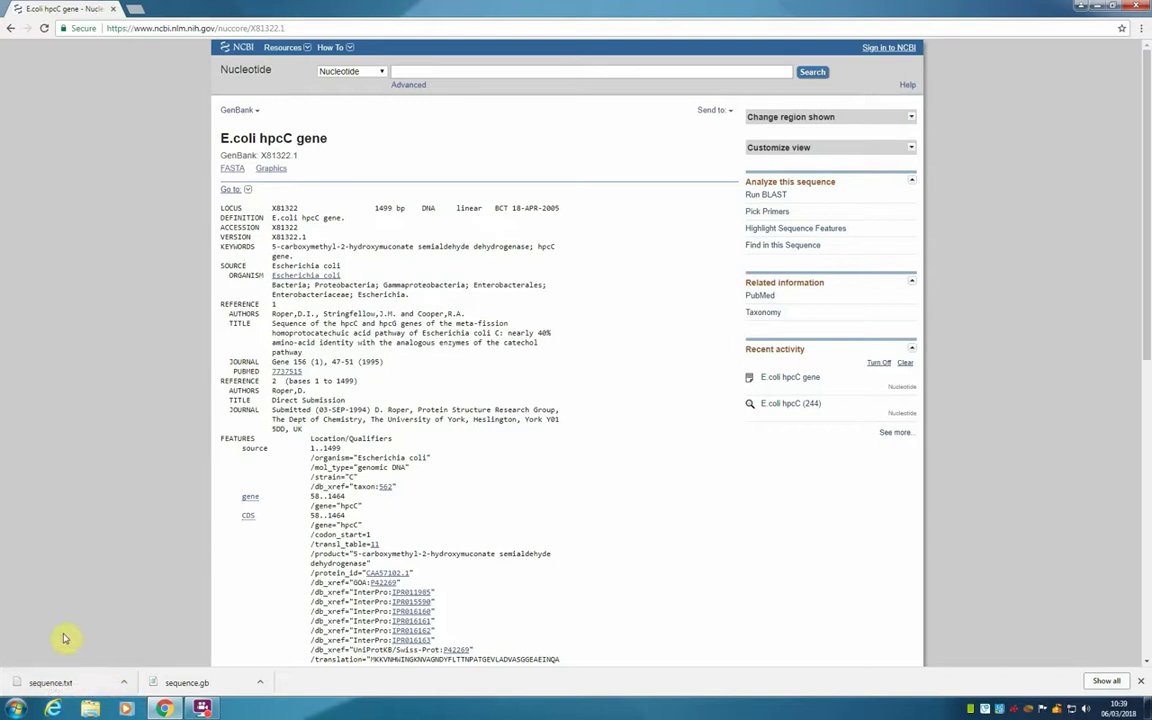
- Launch WordPad again for viewing the downloaded coding-sequence file
click(16, 708)
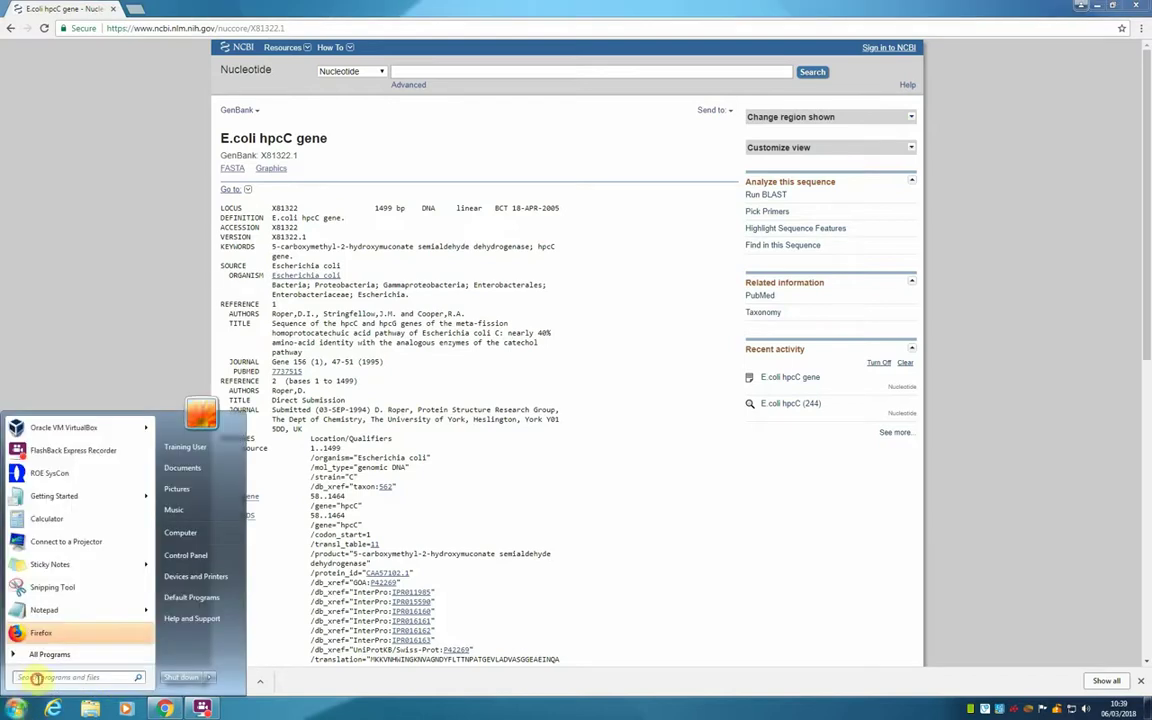
text(word)
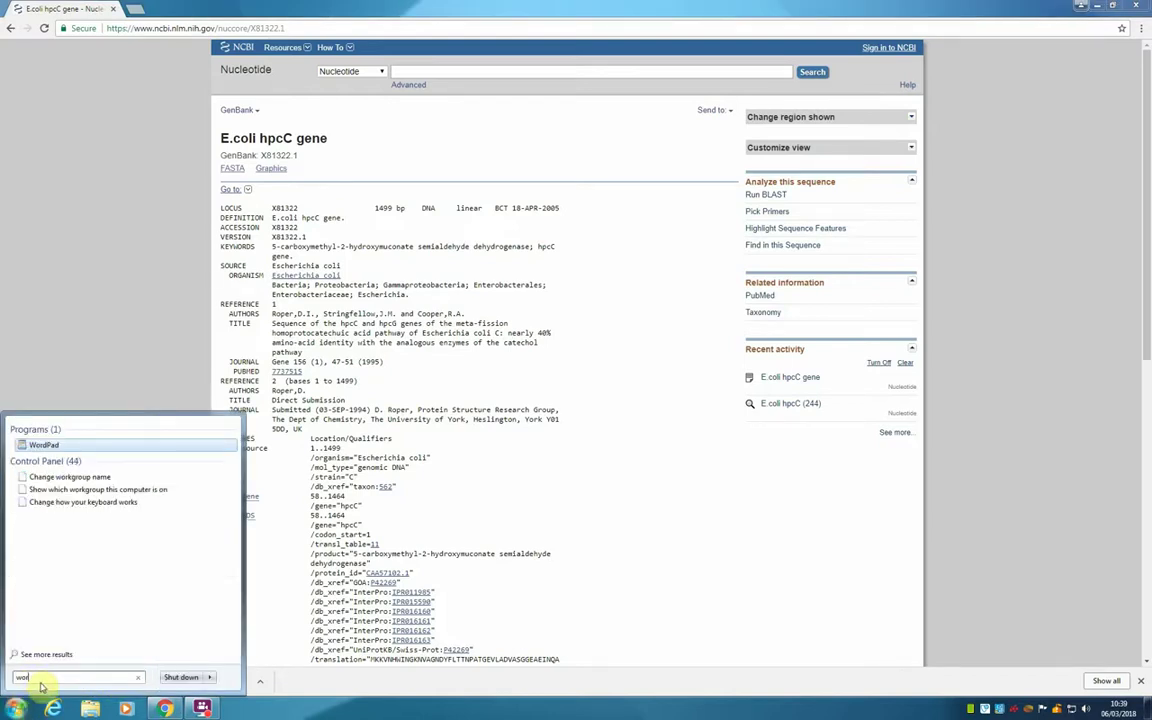
text(pad)
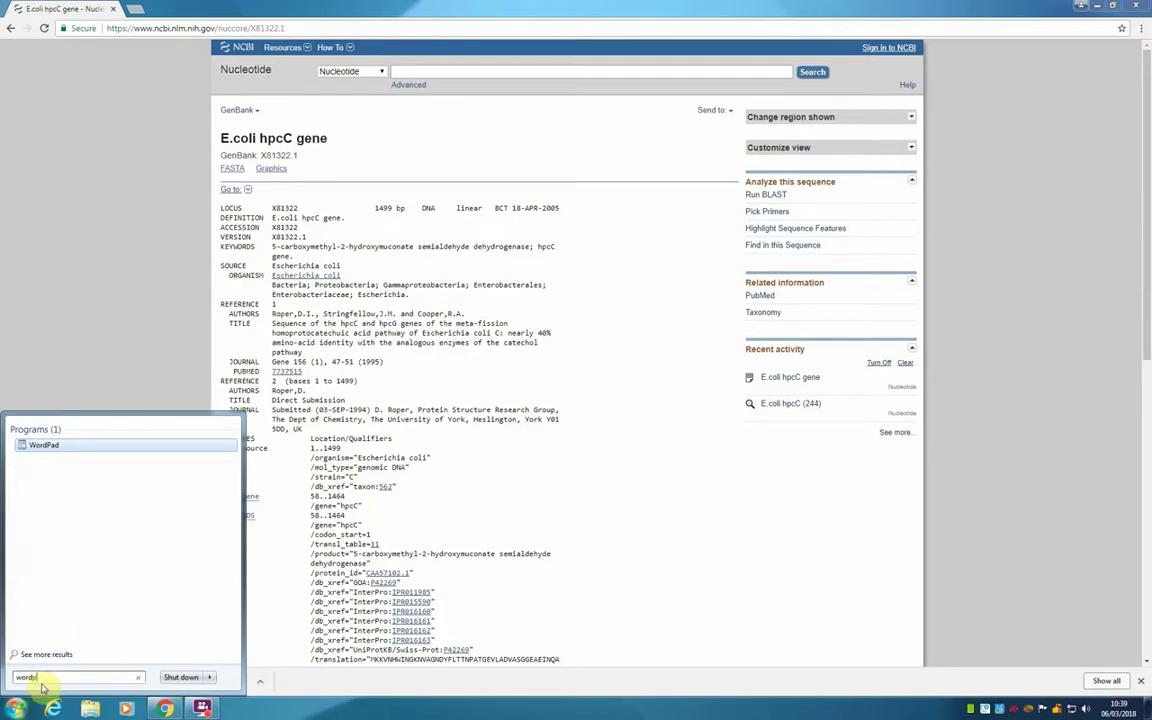
click(30, 444)
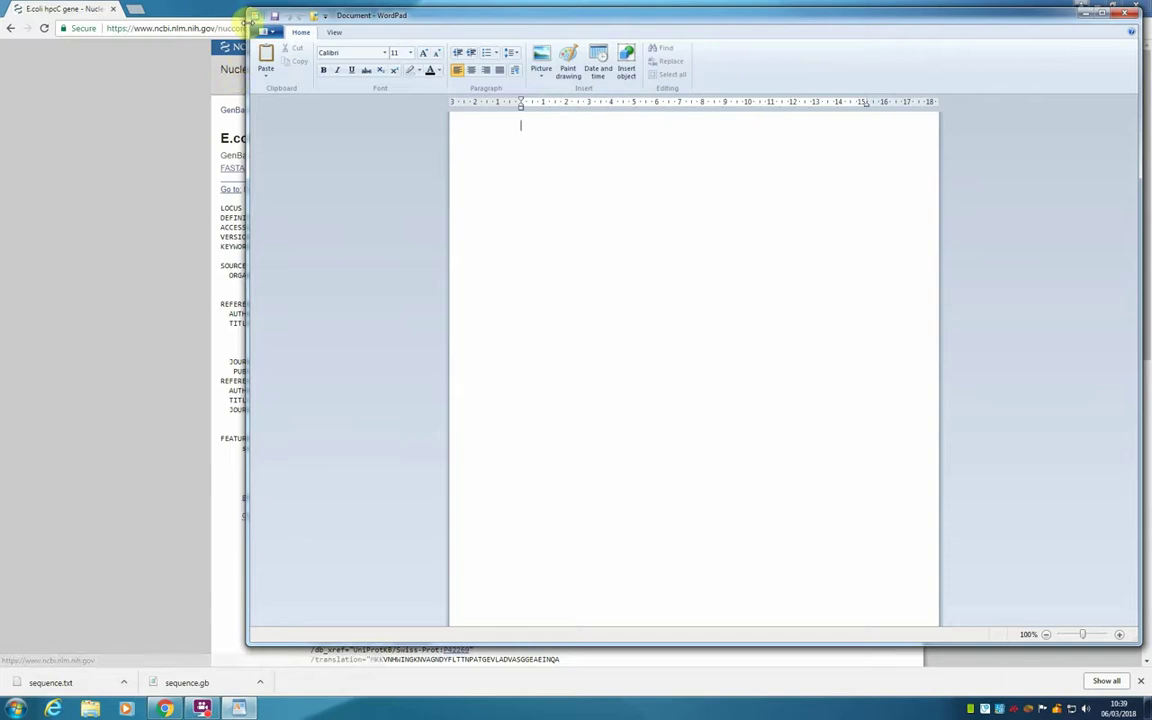
- Open the text document "sequence" from the Downloads folder in WordPad, listing All Documents (*.*)
click(313, 18)
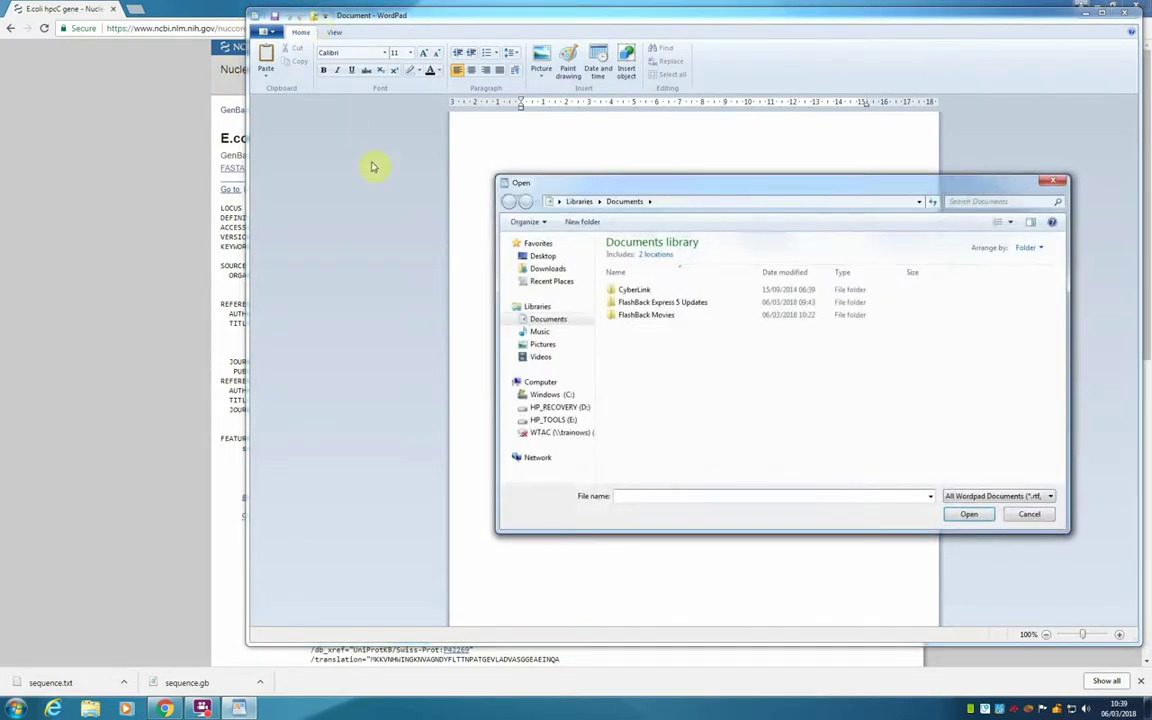
click(556, 270)
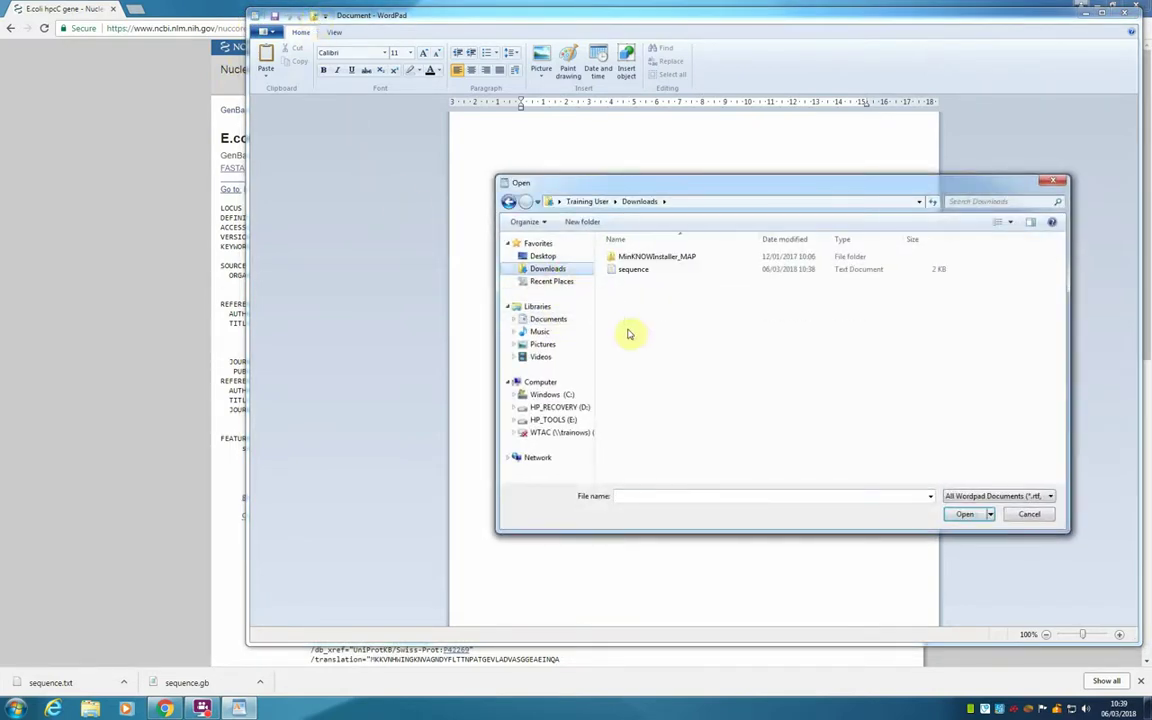
click(998, 496)
click(995, 570)
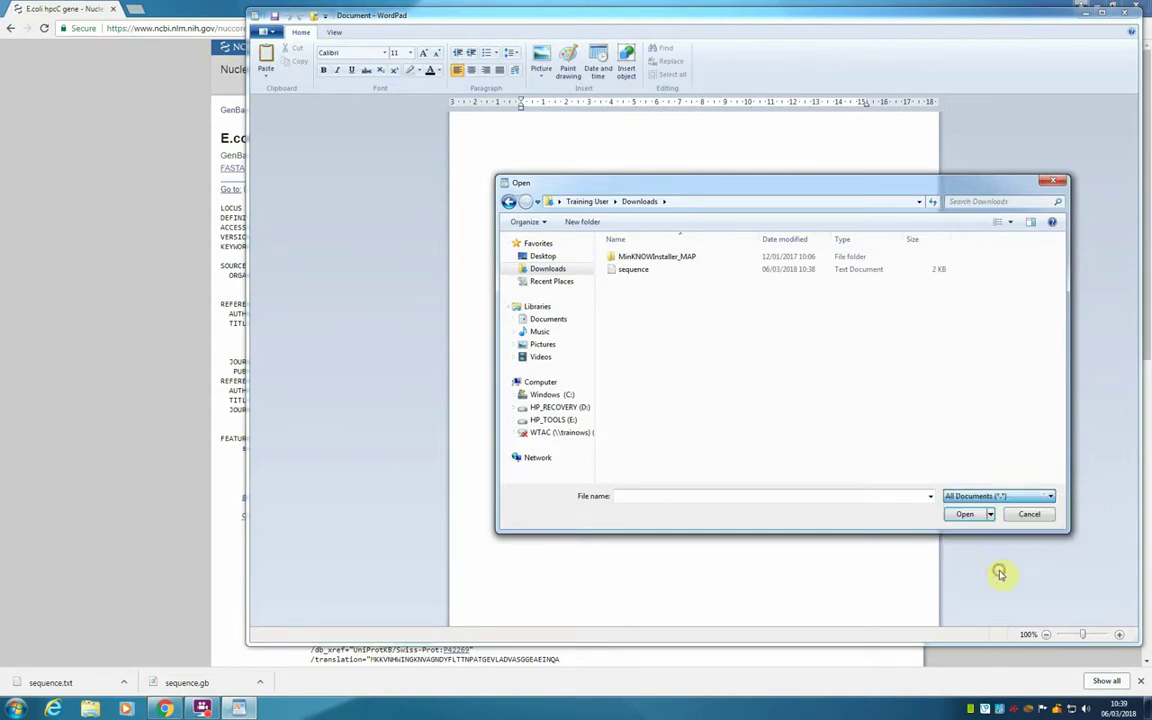
click(630, 320)
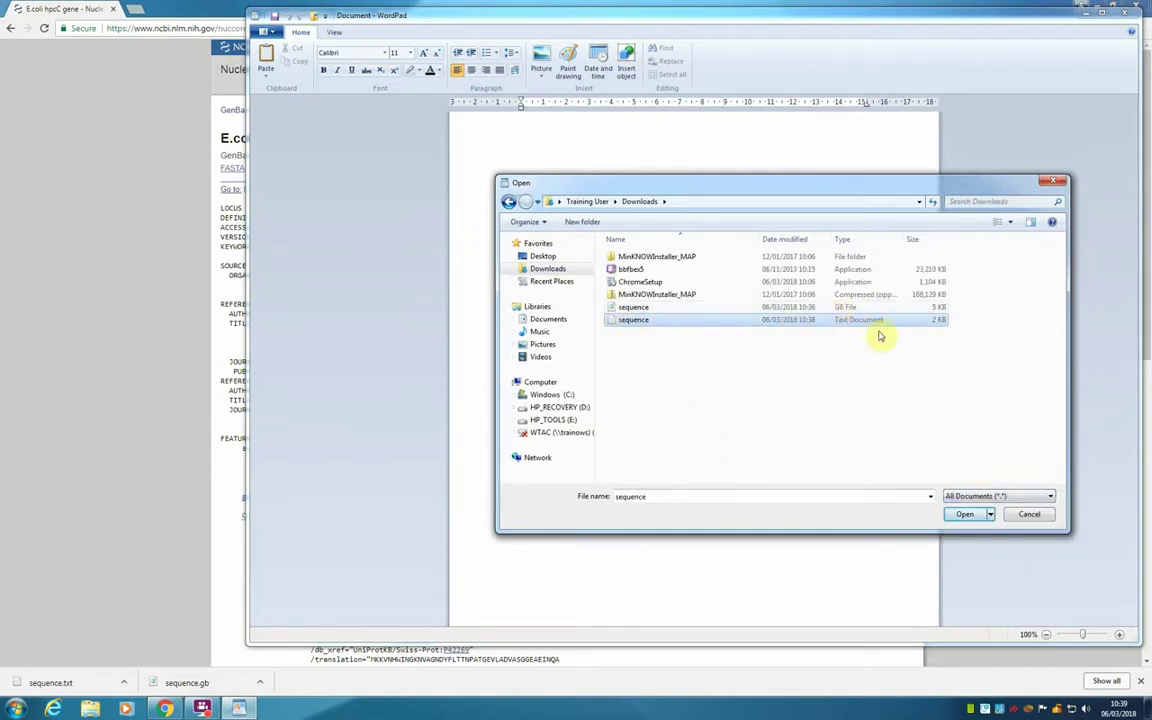
double_click(640, 320)
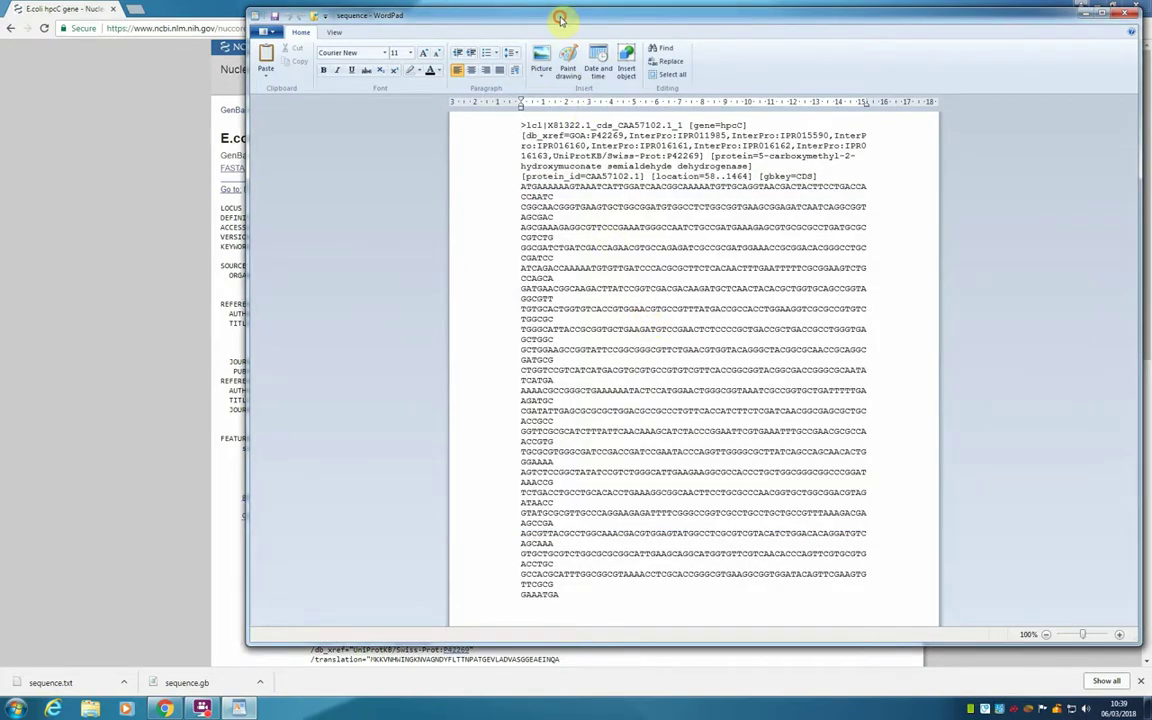
- Examine the coding-sequence FASTA file in WordPad, highlighting the header description and the complete nucleotide sequence below it
drag(555, 18, 418, 34)
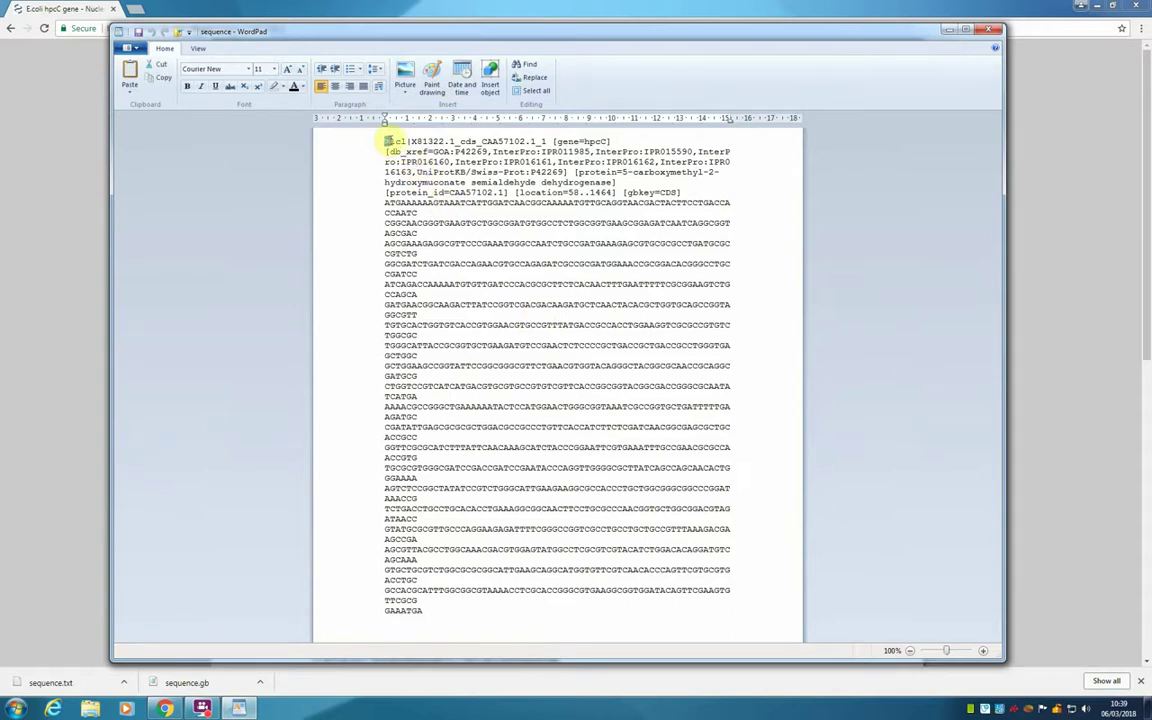
drag(388, 141, 675, 193)
drag(443, 142, 391, 132)
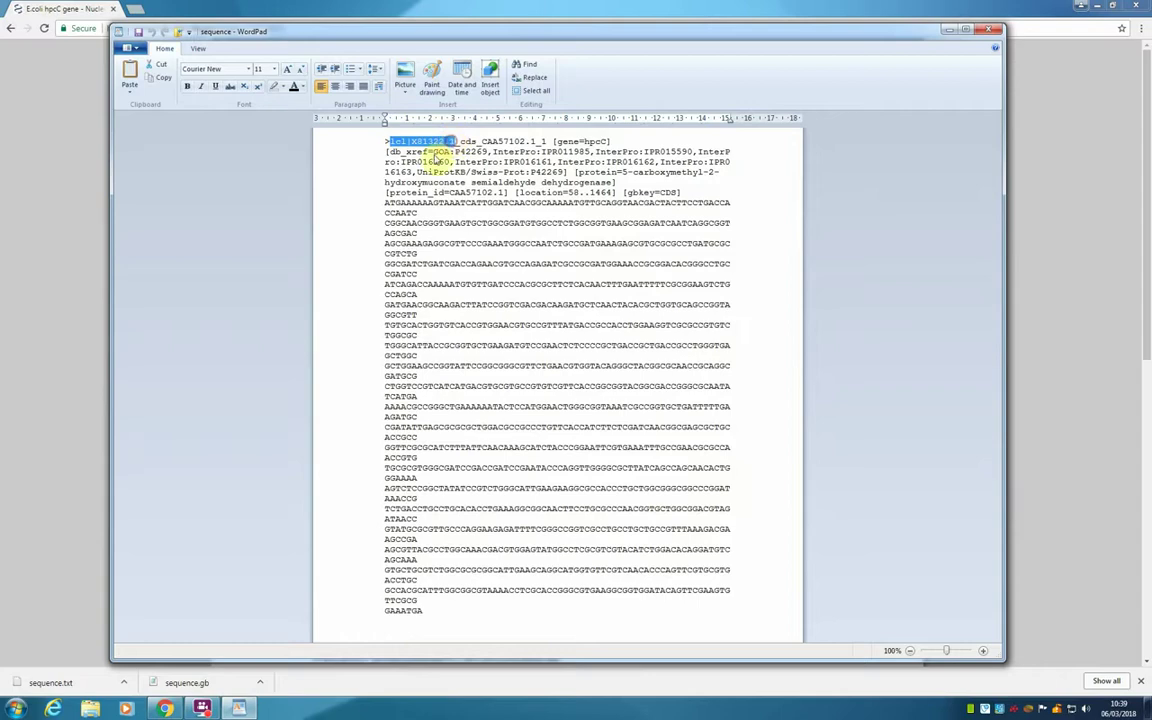
click(381, 203)
drag(385, 203, 367, 614)
- Switch back to the NCBI record and download the hpcC gene's coding sequences in FASTA Protein format
click(85, 458)
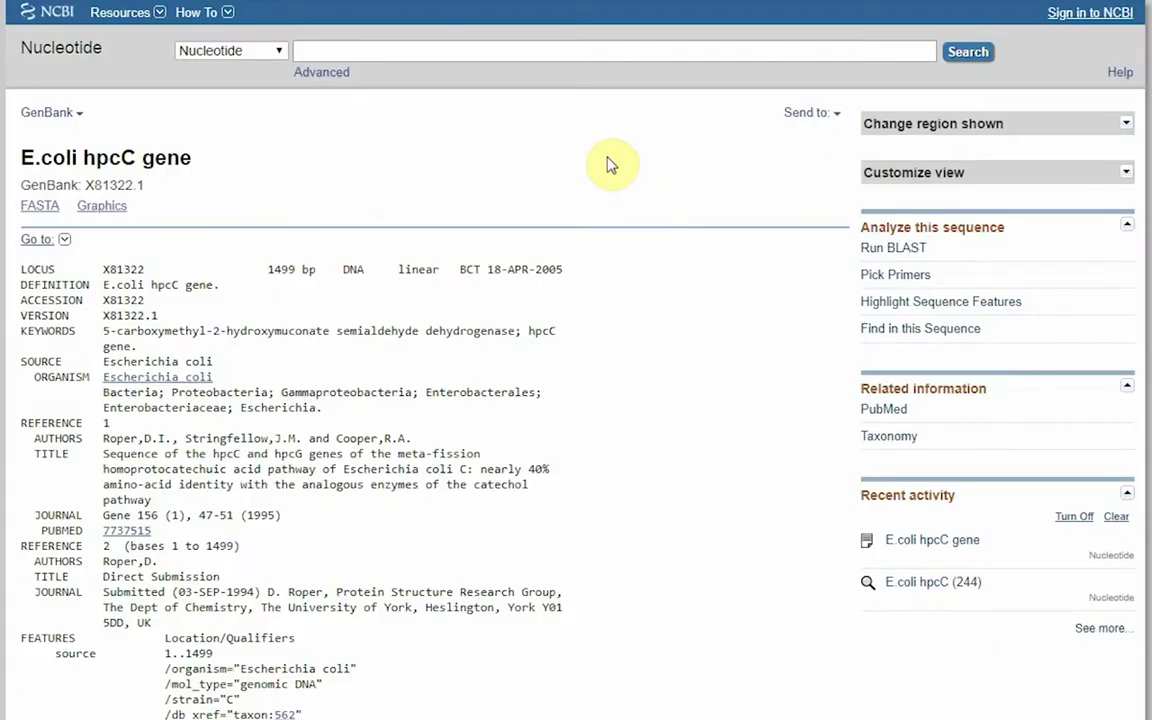
click(840, 119)
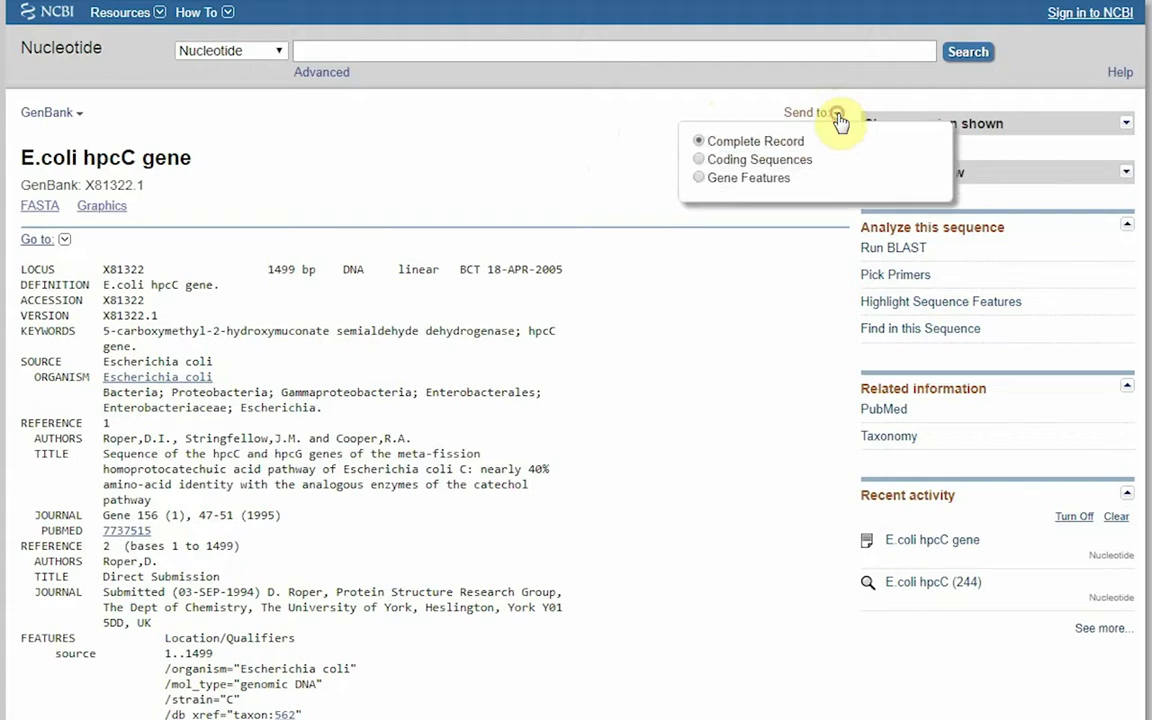
click(733, 162)
click(750, 267)
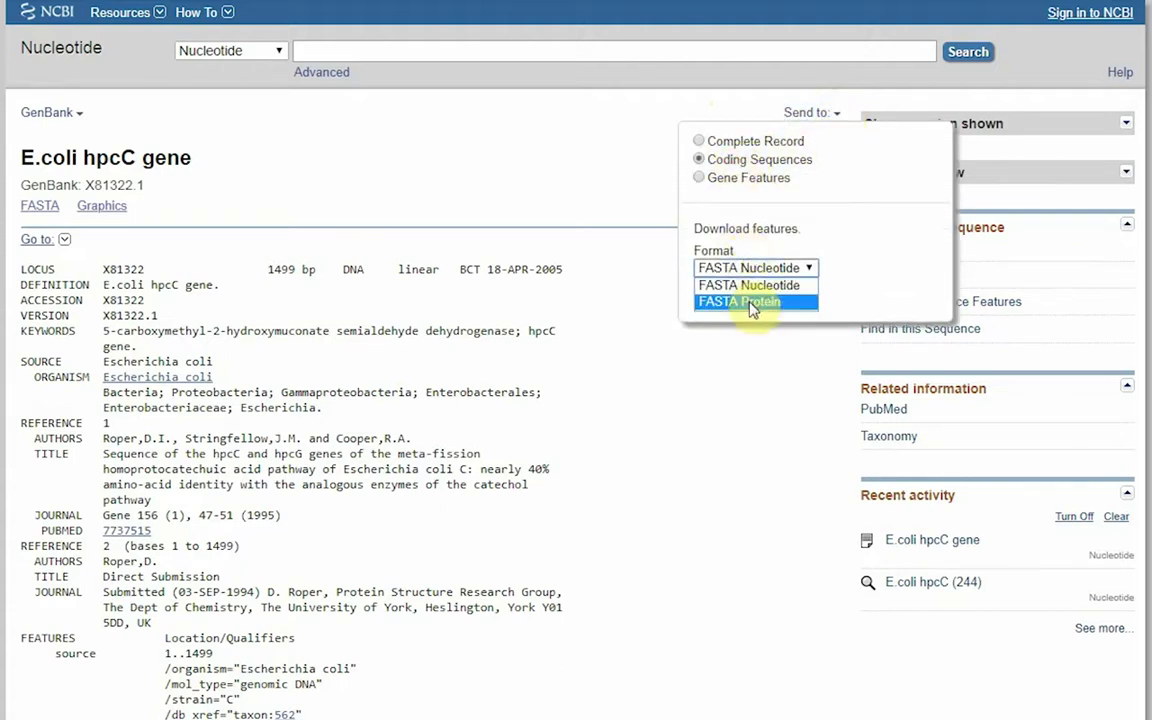
click(740, 295)
click(748, 300)
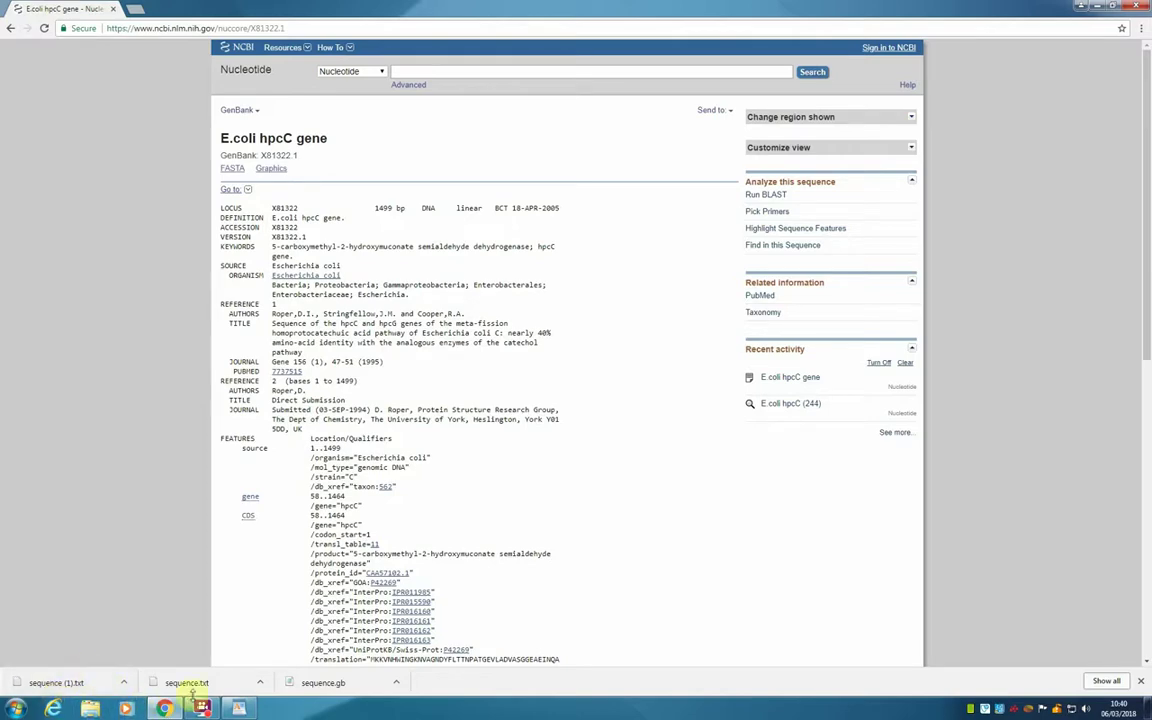
- Open the downloaded file "sequence (1)" in WordPad and highlight its entire protein sequence
mouse_move(240, 709)
click(212, 638)
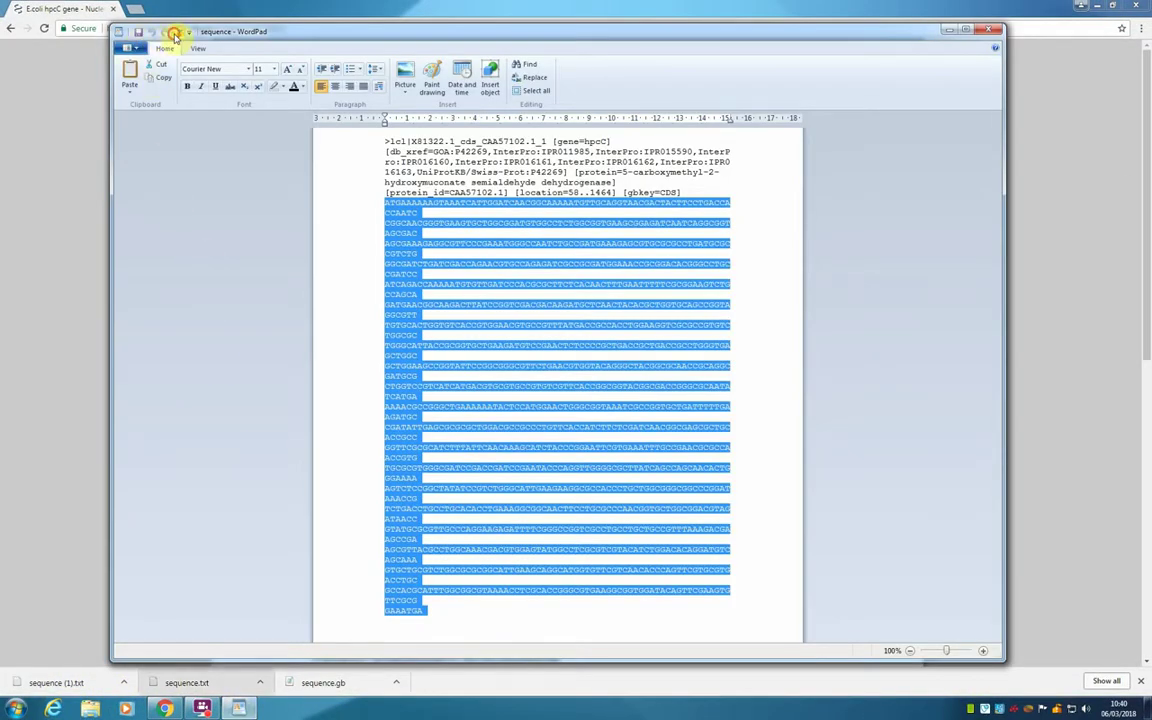
click(174, 33)
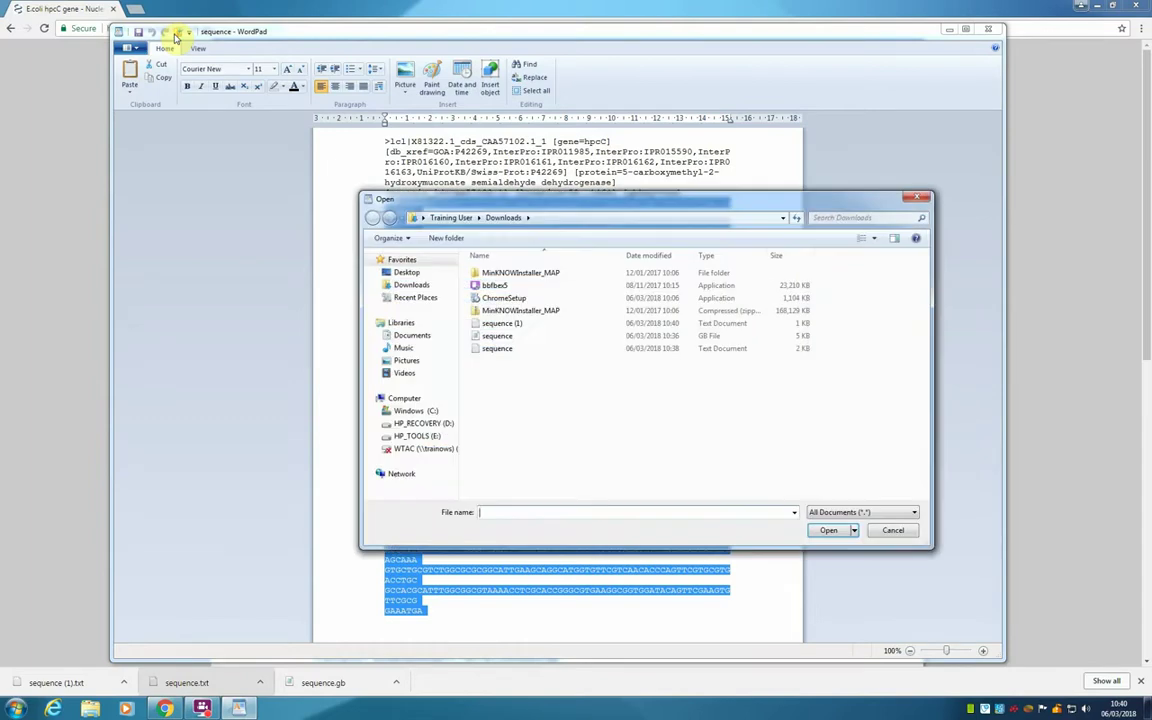
click(505, 323)
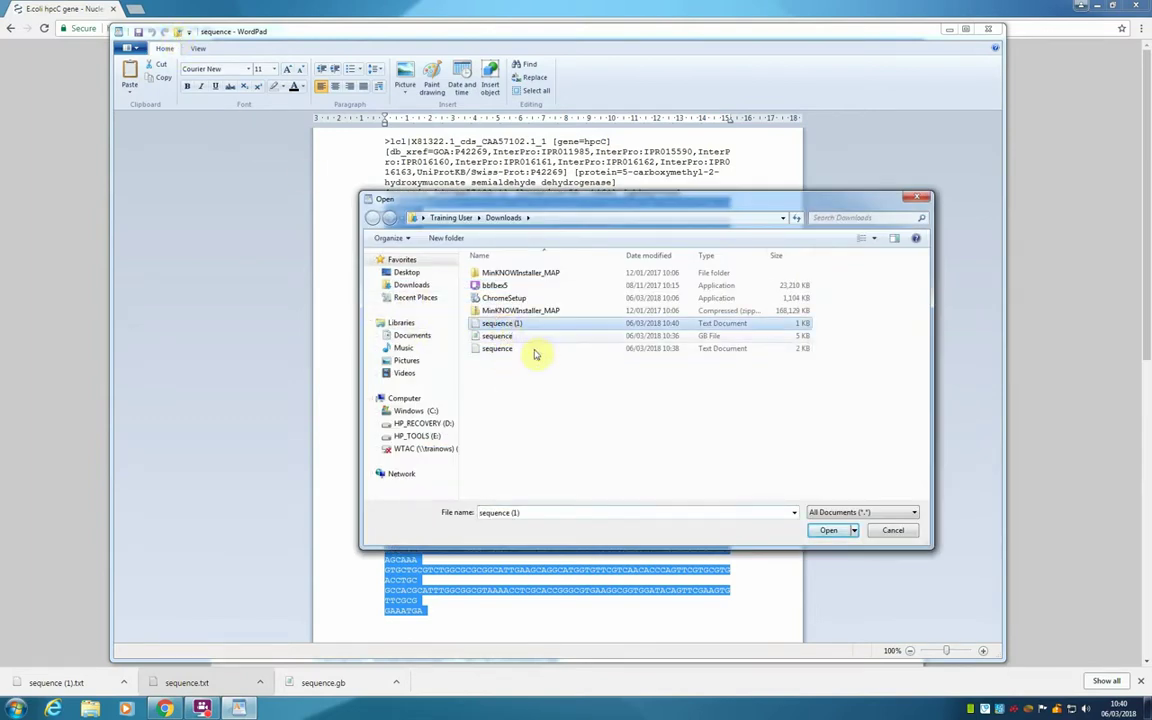
click(830, 531)
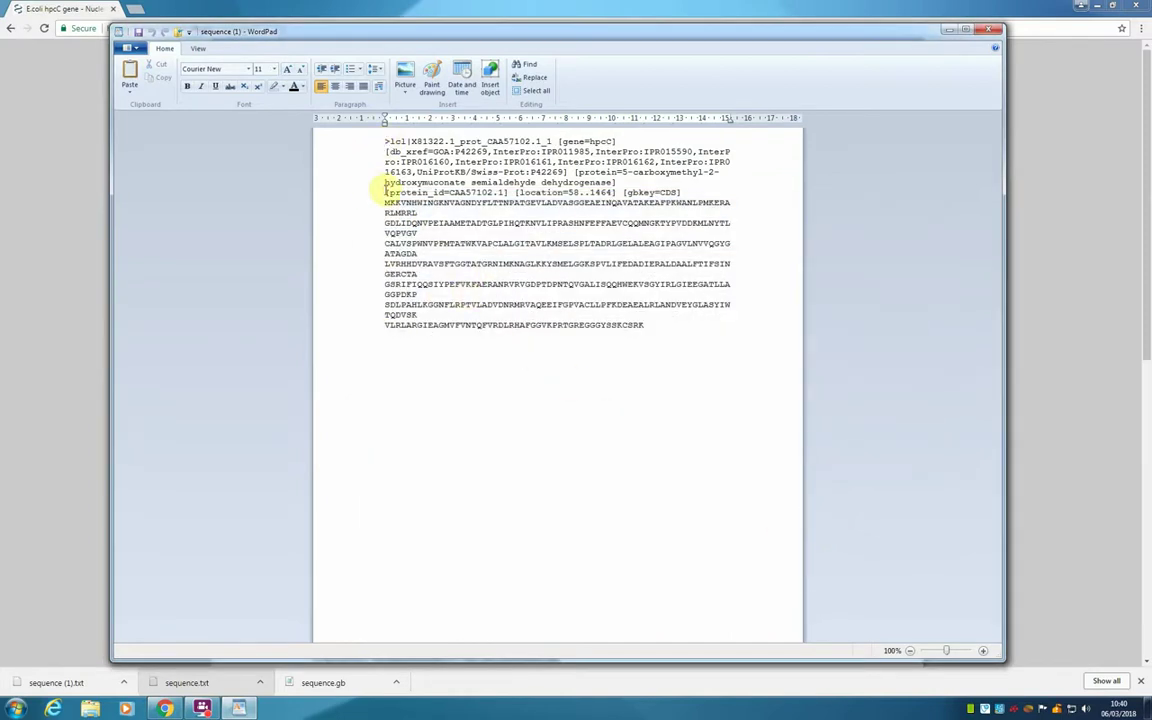
drag(366, 202, 357, 328)
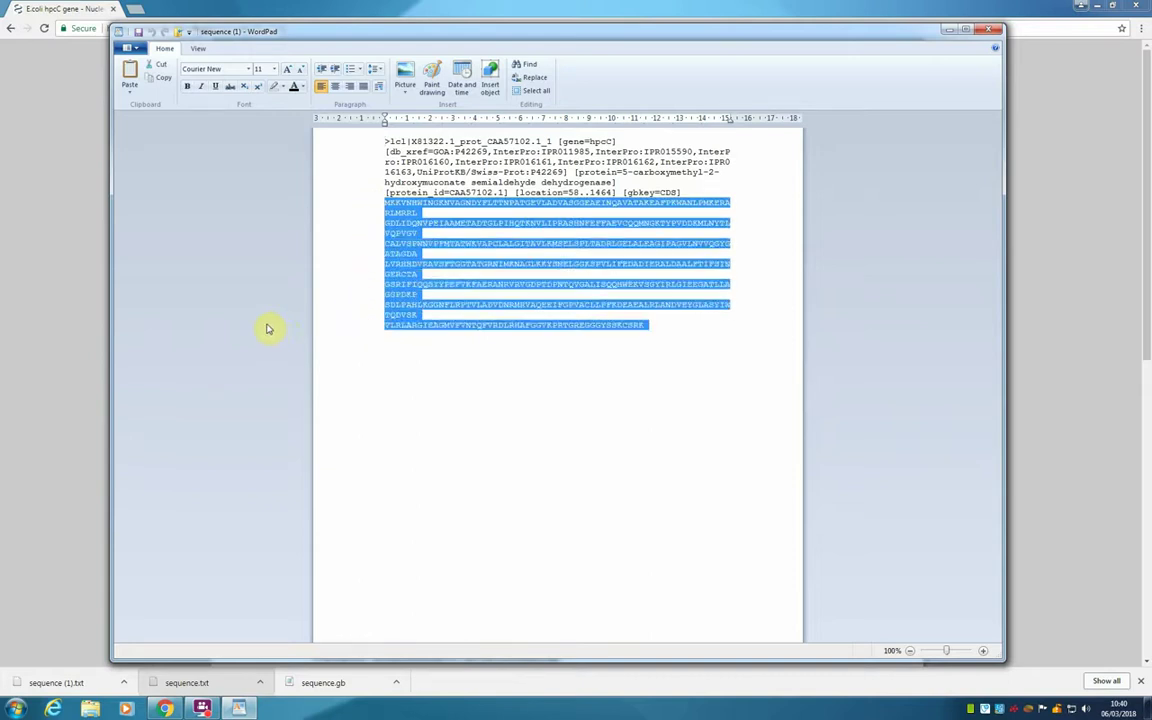
click(949, 29)
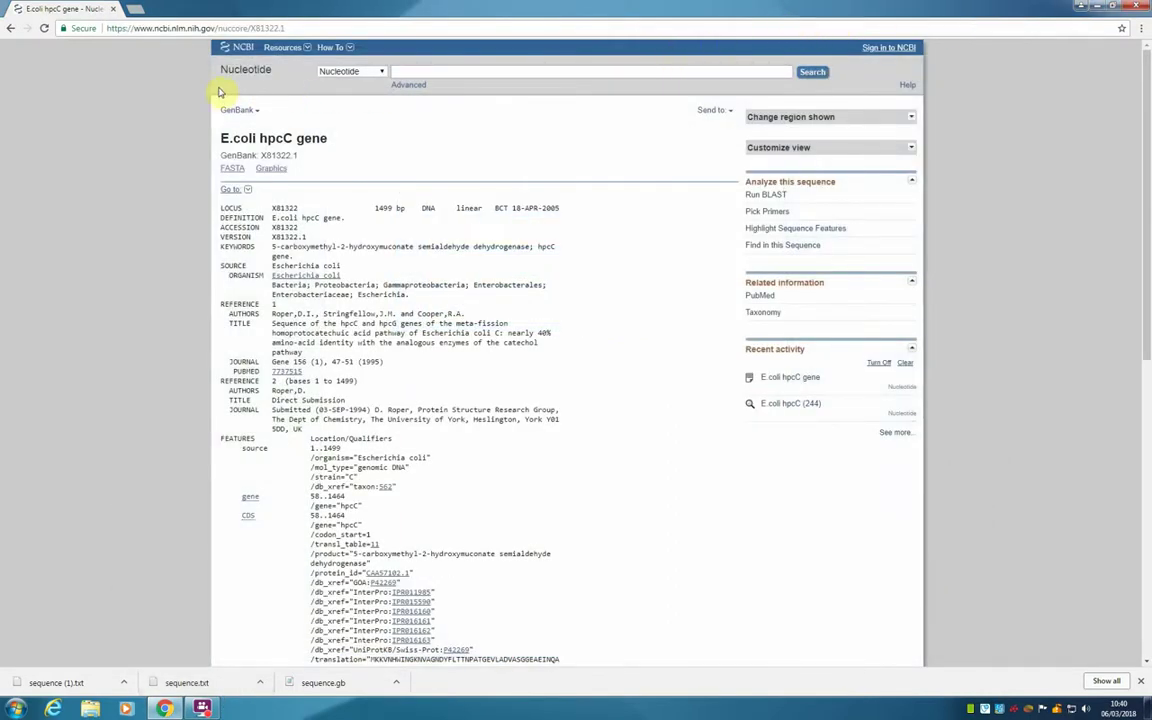
click(145, 28)
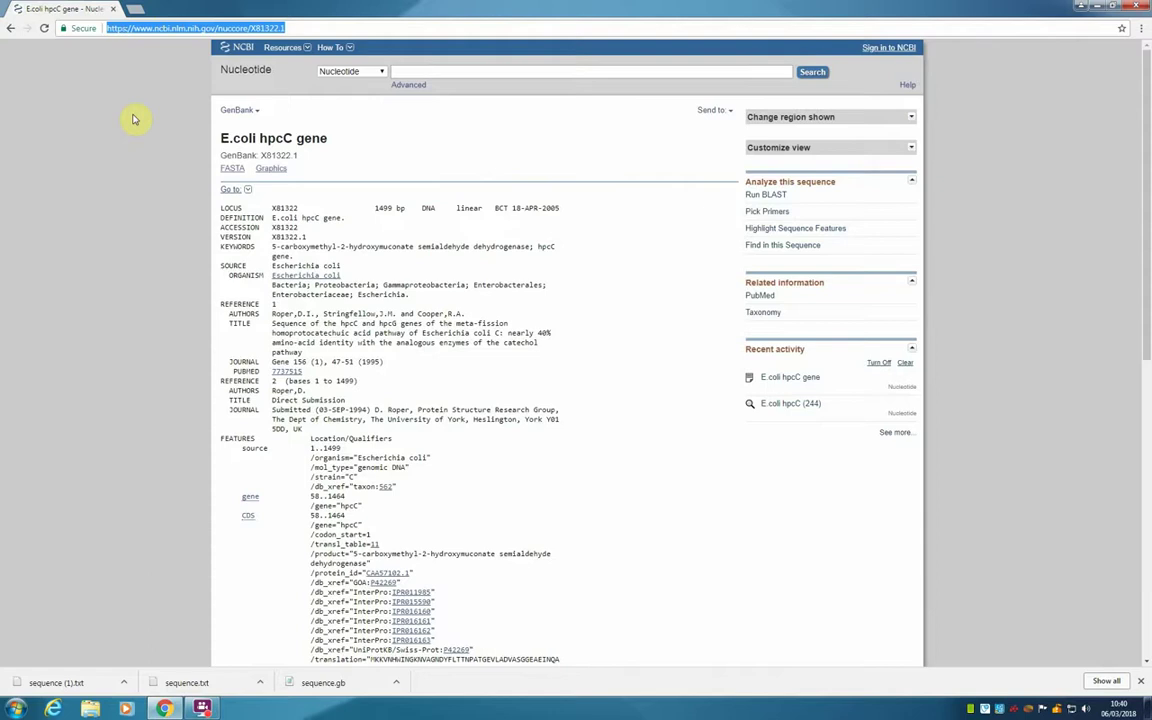
key(BackSpace)
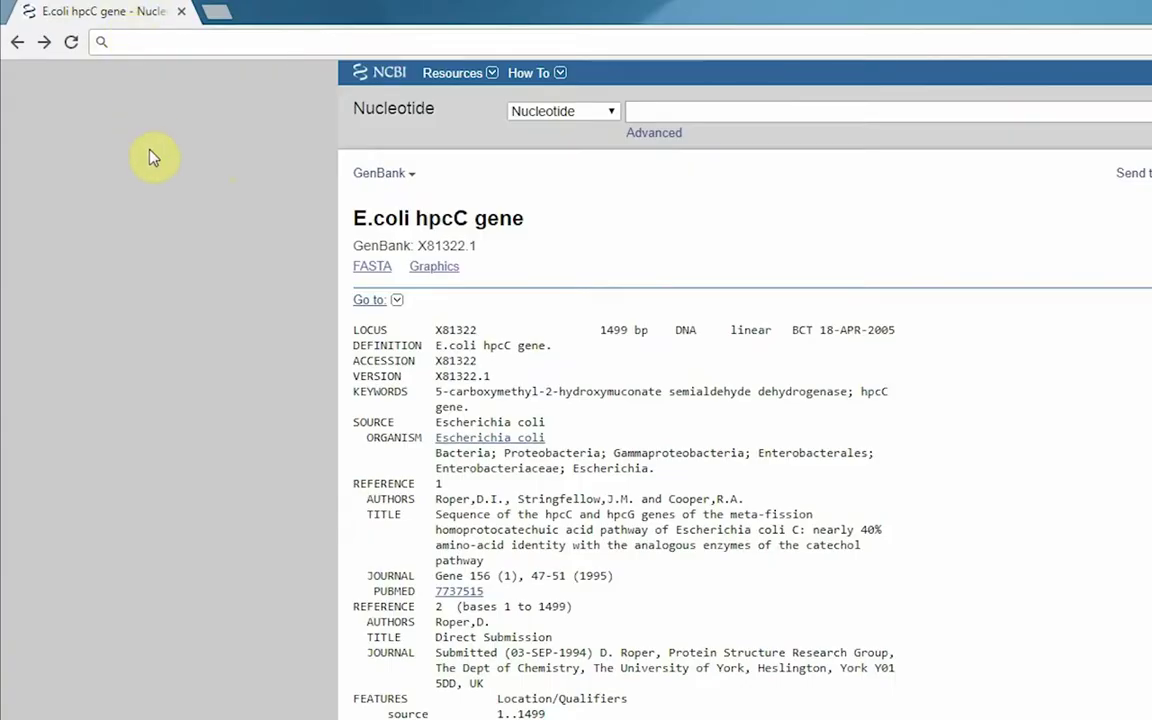
text(www)
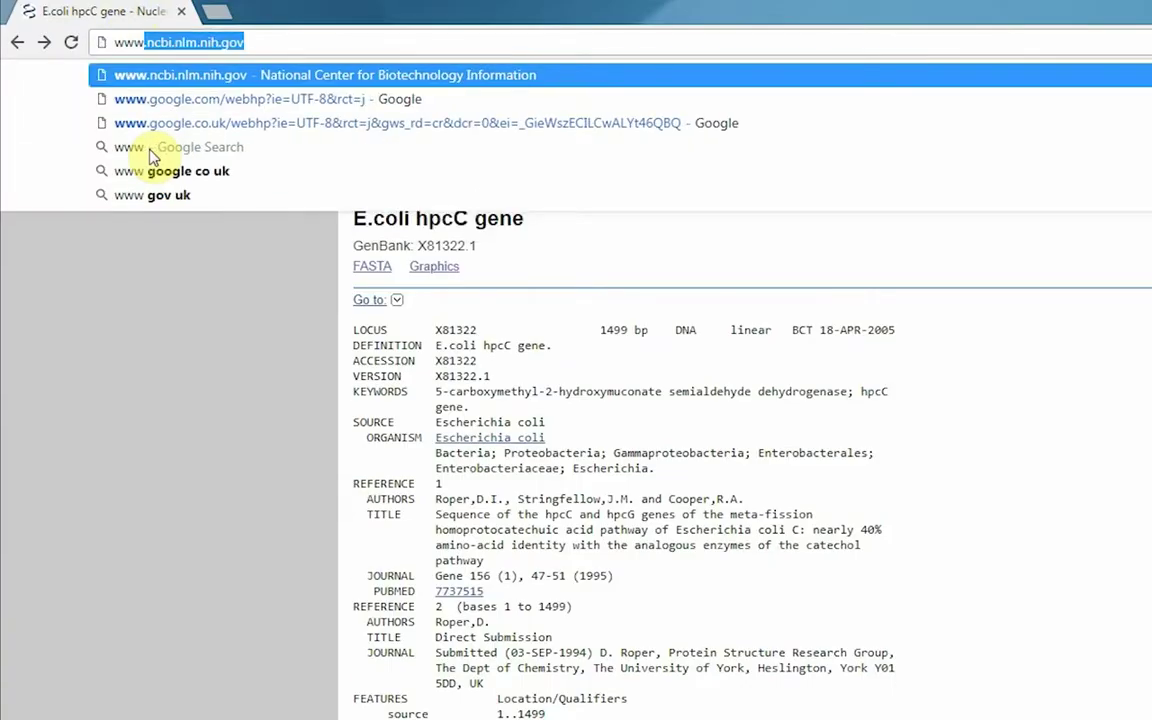
text(.ebi)
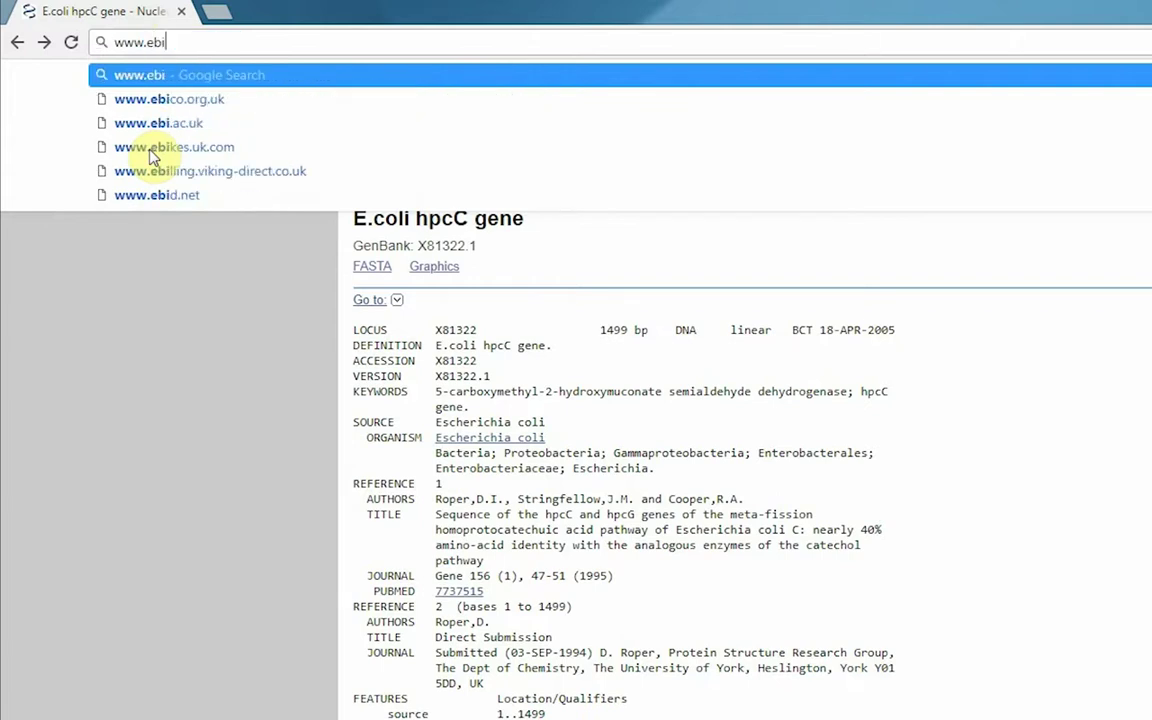
text(.ac.u)
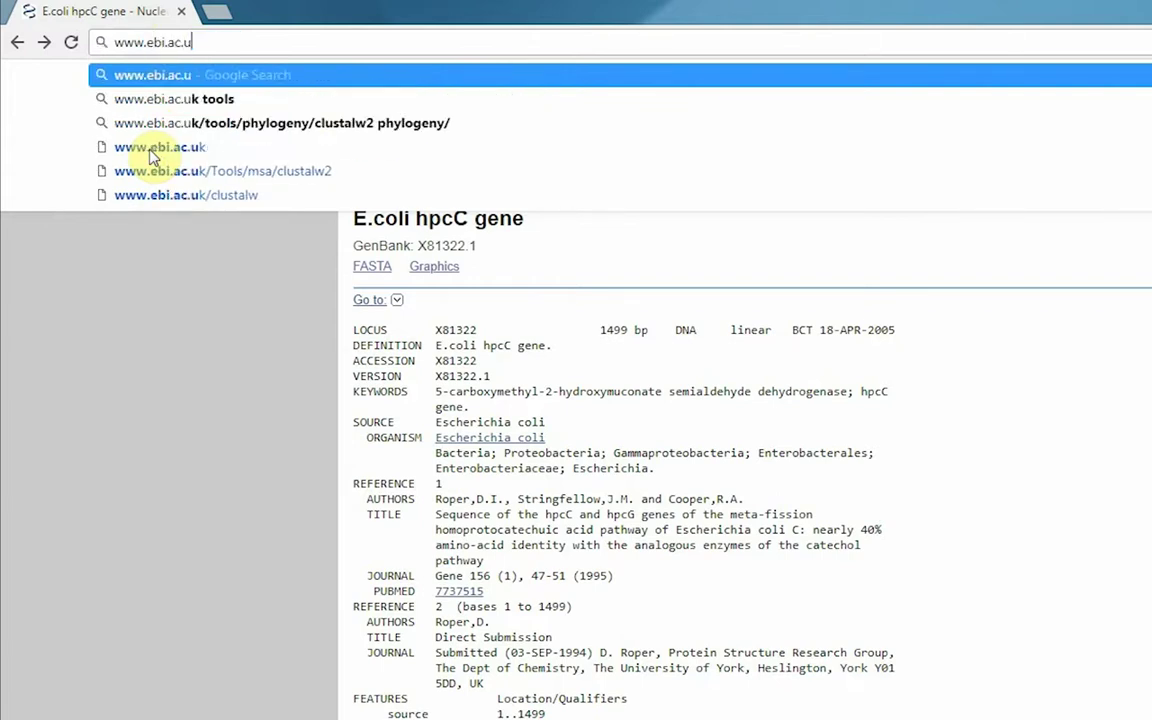
text(k/ena)
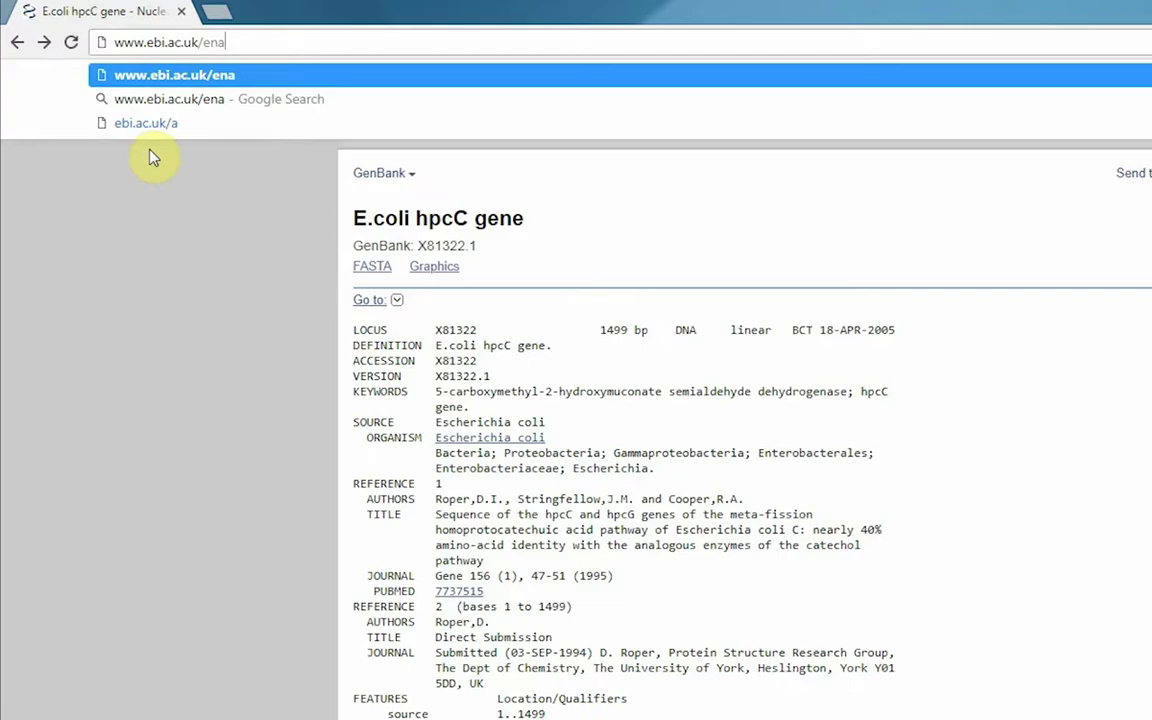
key(Return)
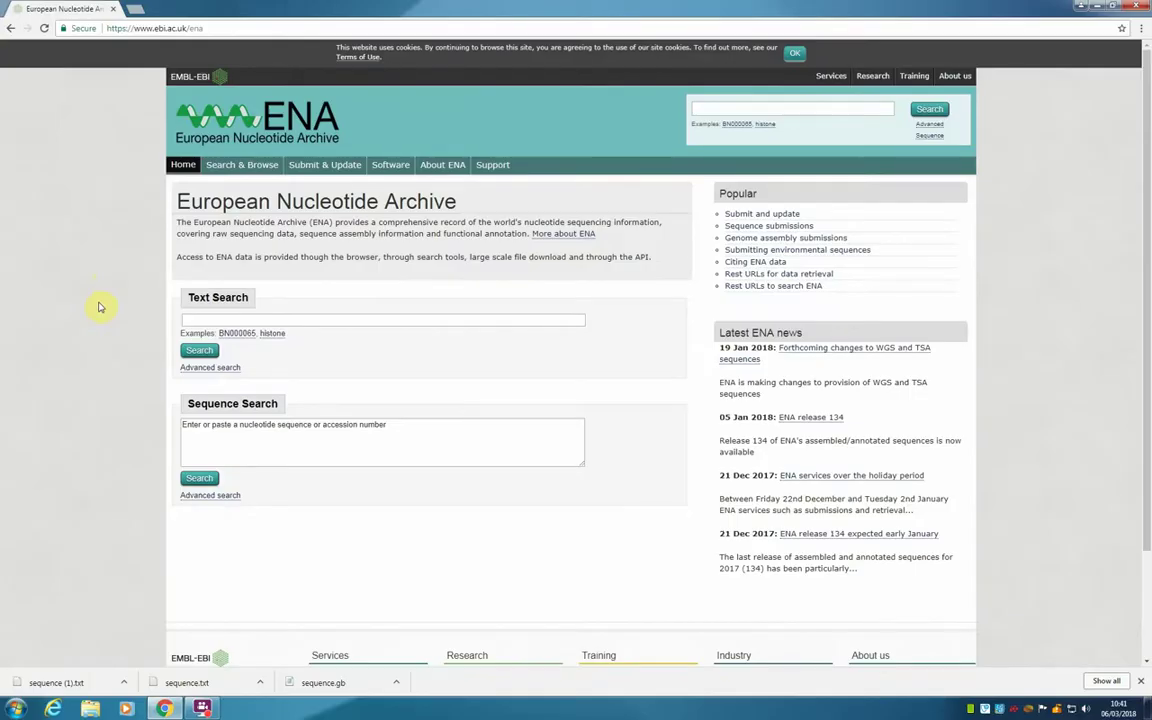
- Run an ENA text search for "E.coli hpcC" and open the X81322 record from the results
click(192, 320)
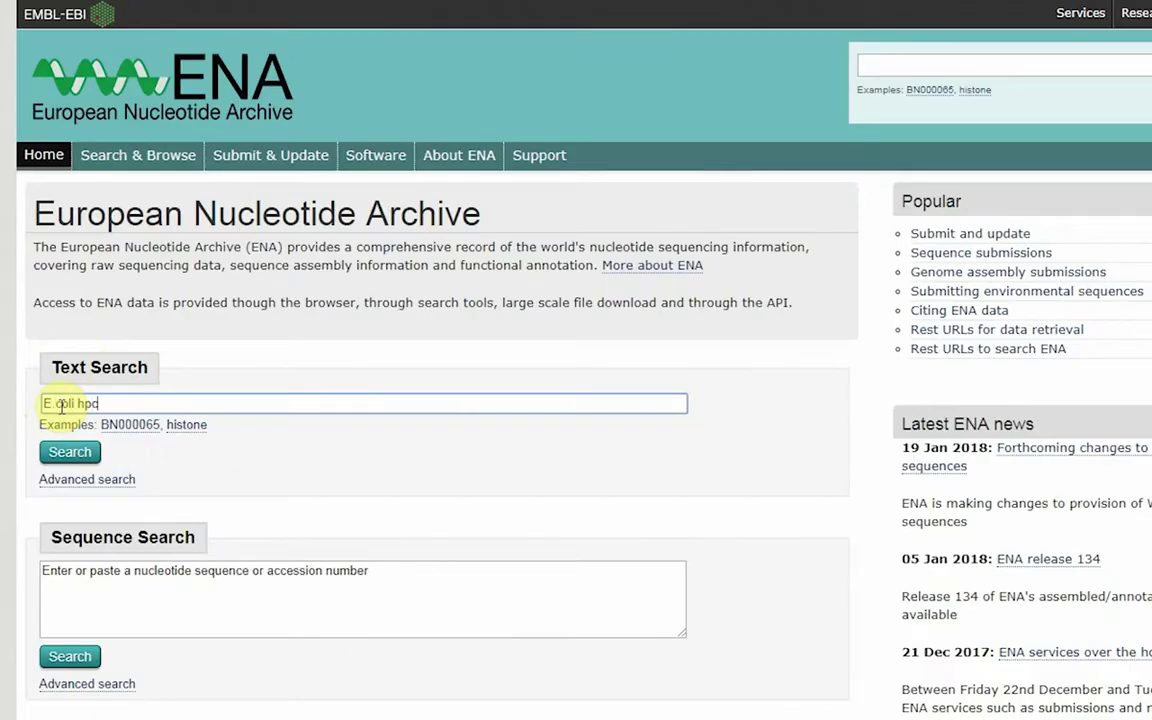
click(78, 452)
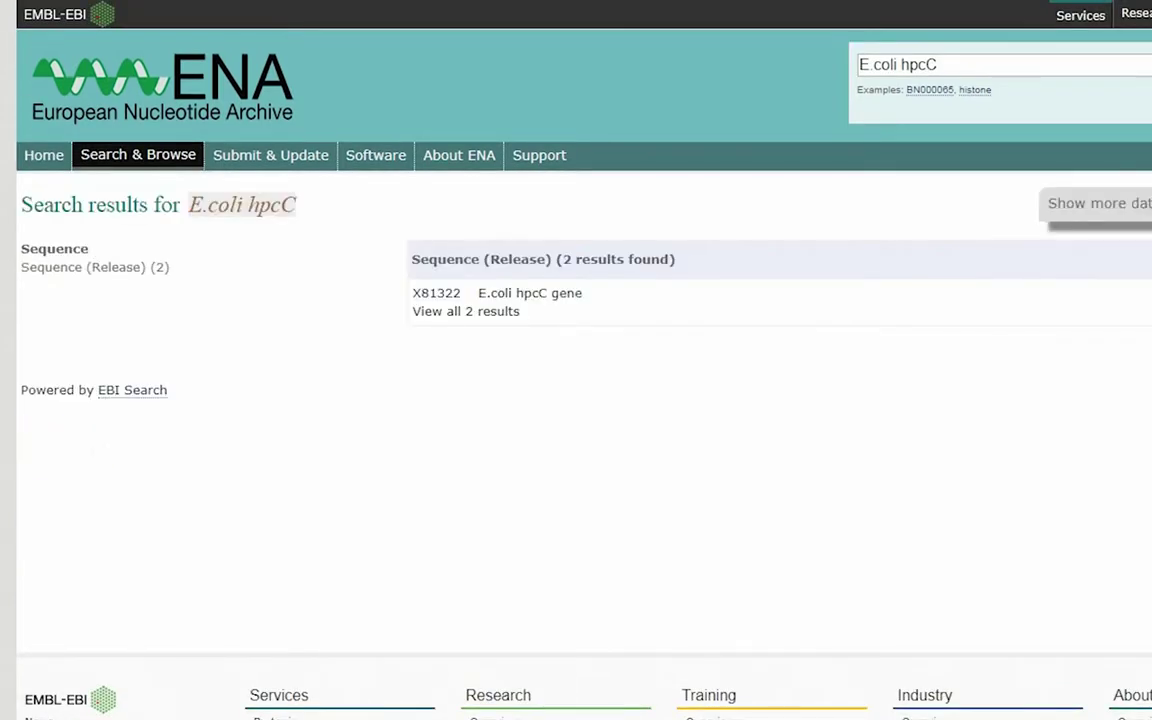
click(431, 298)
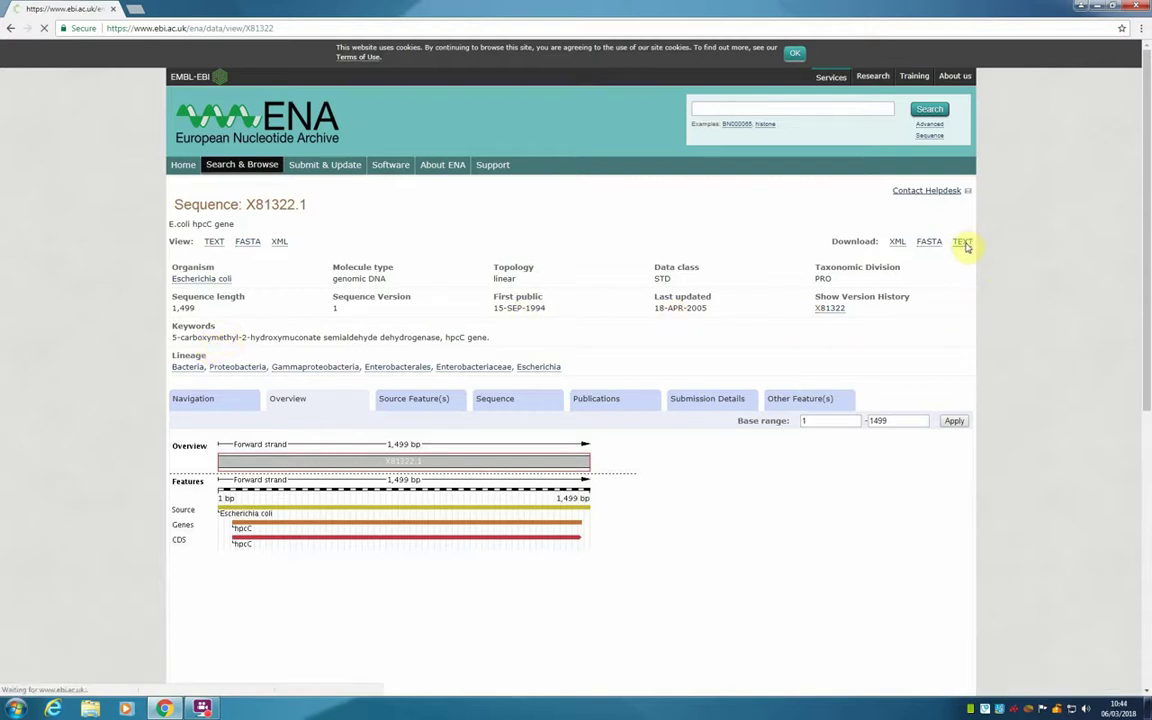
- Download the X81322 record in TEXT format and show the downloaded X81322.txt in its folder
click(963, 242)
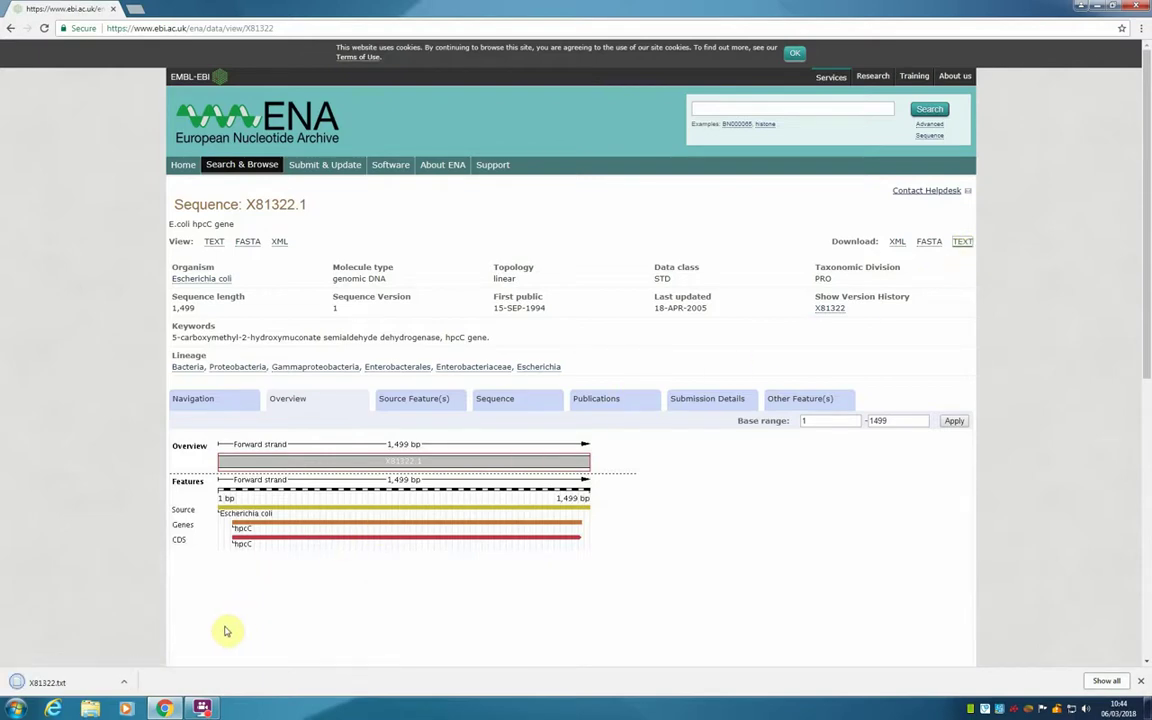
click(126, 683)
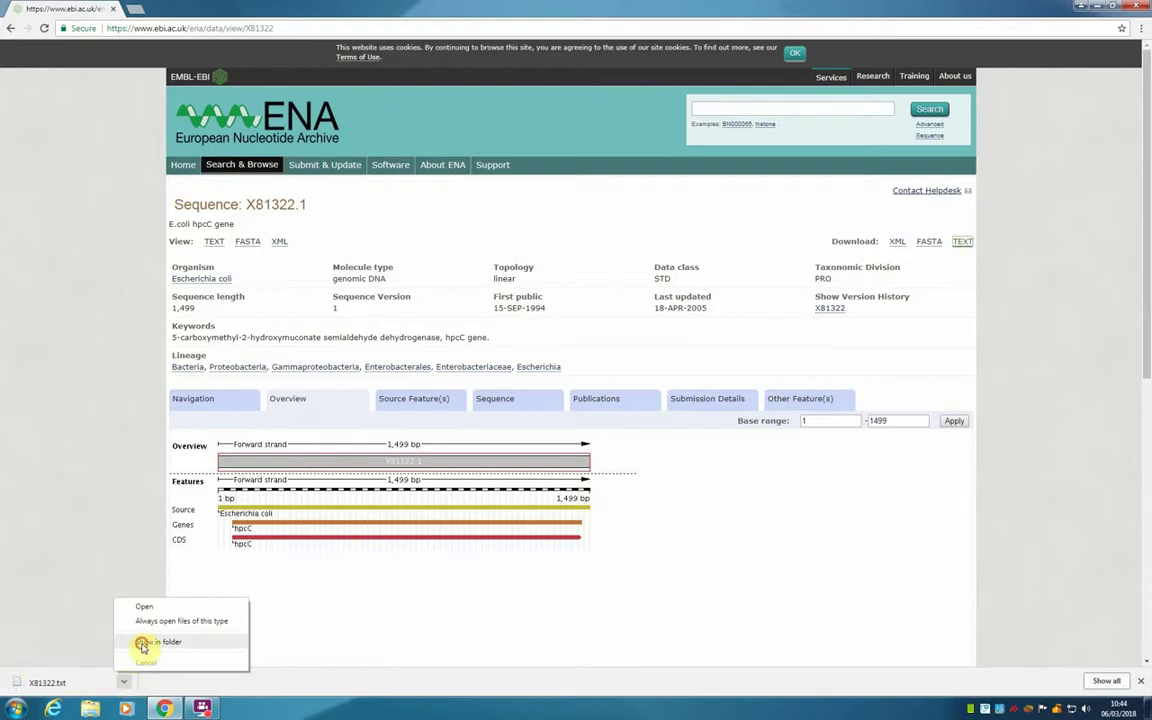
click(128, 582)
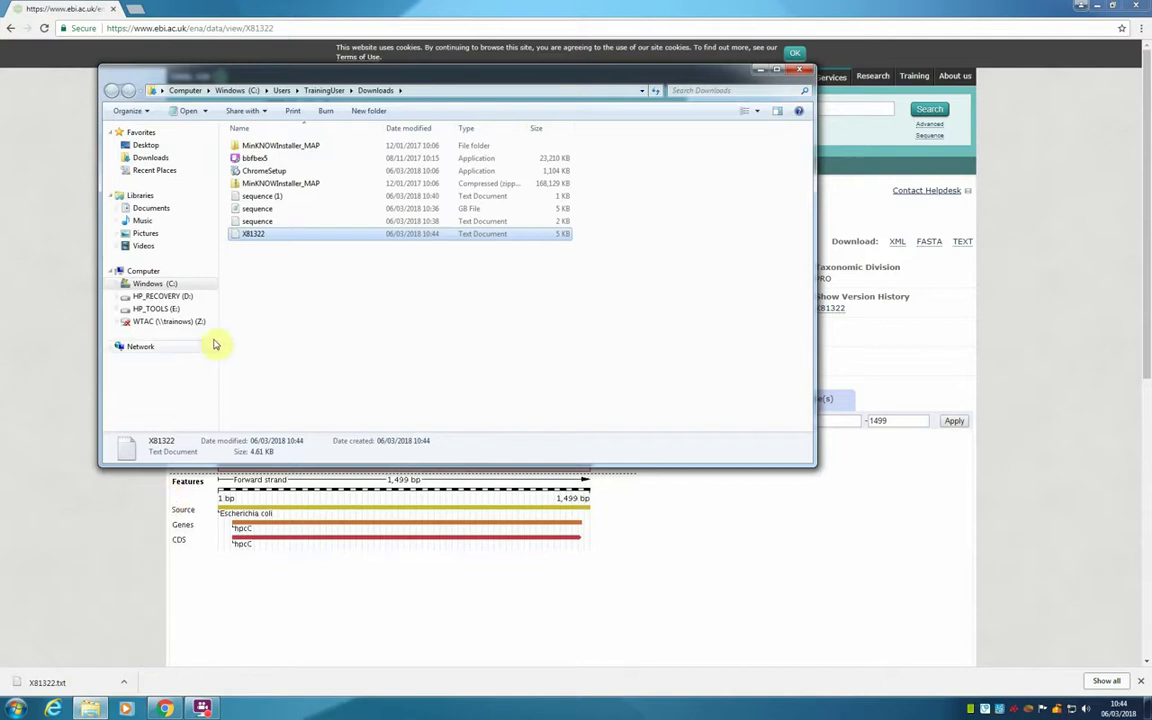
- Open the downloaded X81322 text document with WordPad from the Downloads folder
right_click(257, 238)
mouse_move(400, 300)
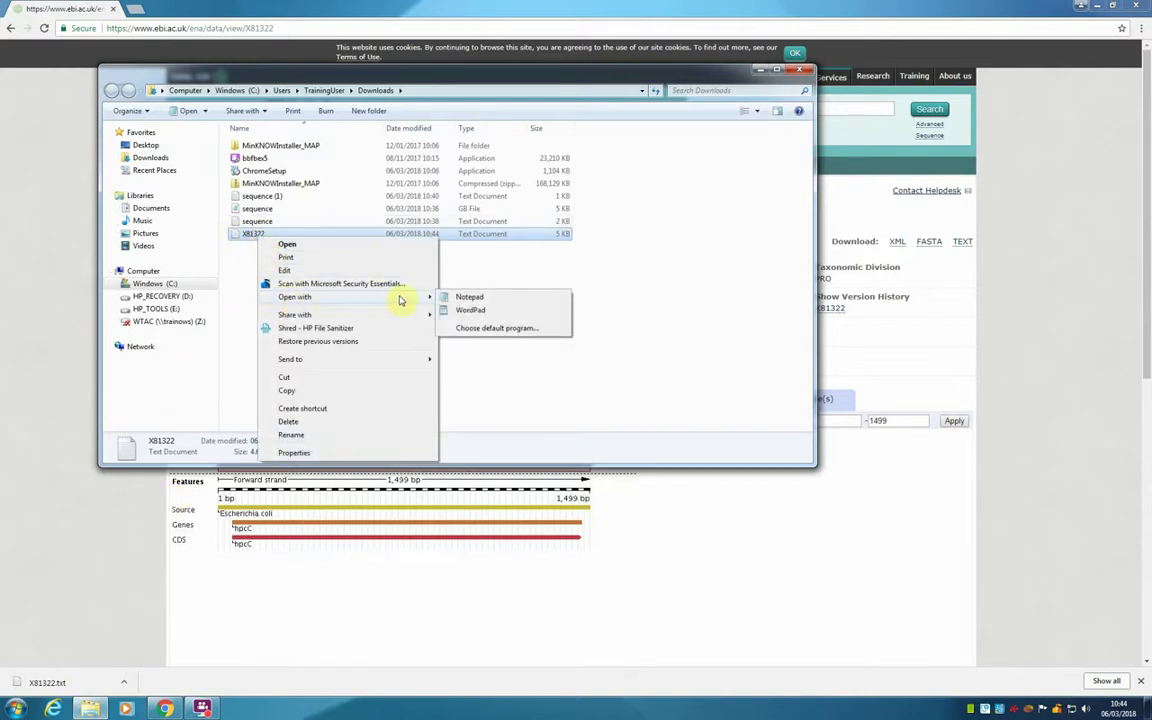
click(469, 312)
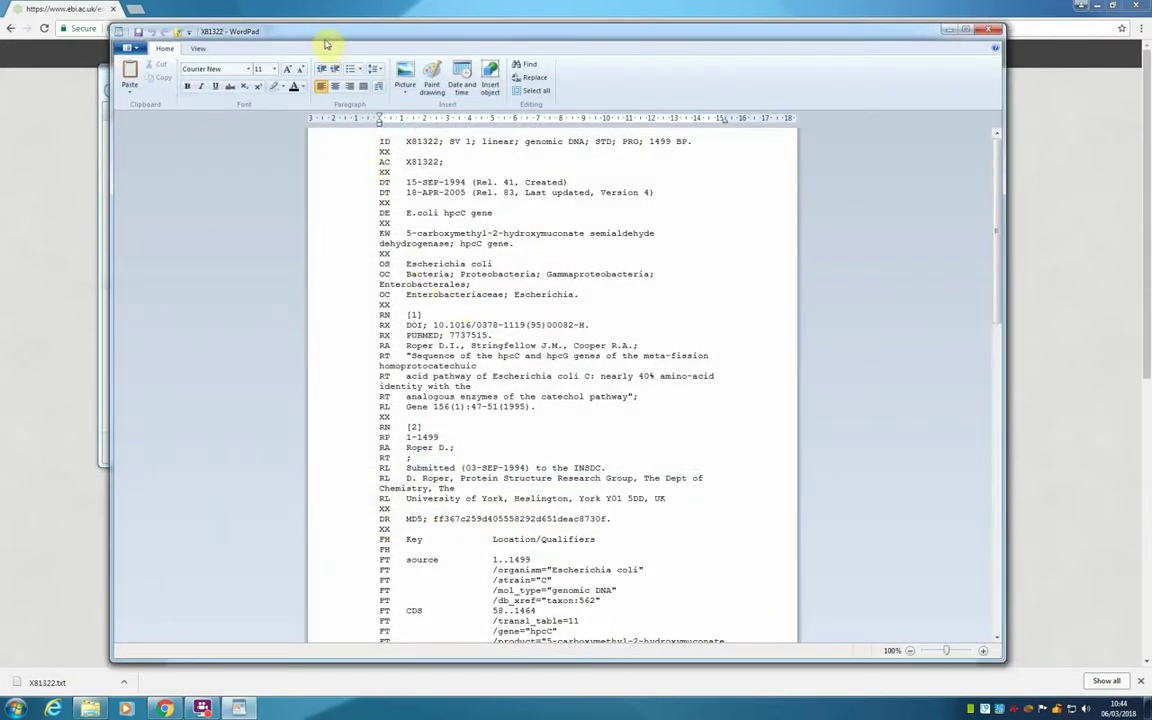
- Examine the ID and AC lines, protein translation and nucleotide sequence in the X81322 text file, and close WordPad
drag(325, 44, 322, 34)
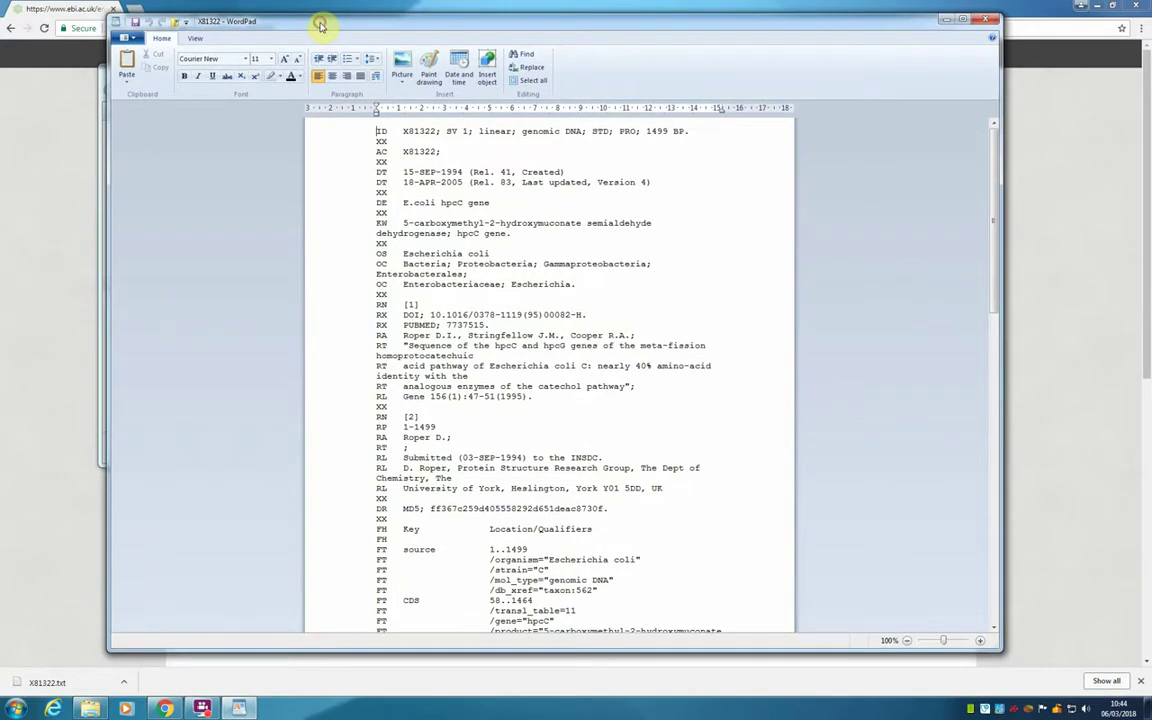
click(366, 136)
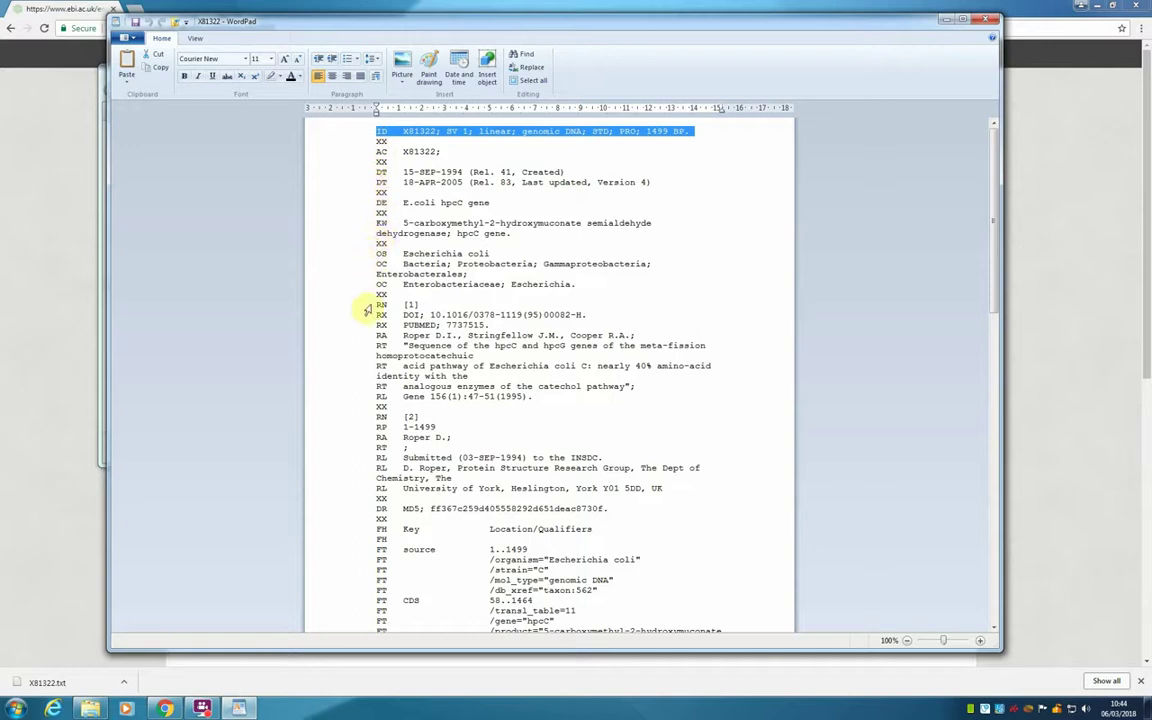
click(364, 151)
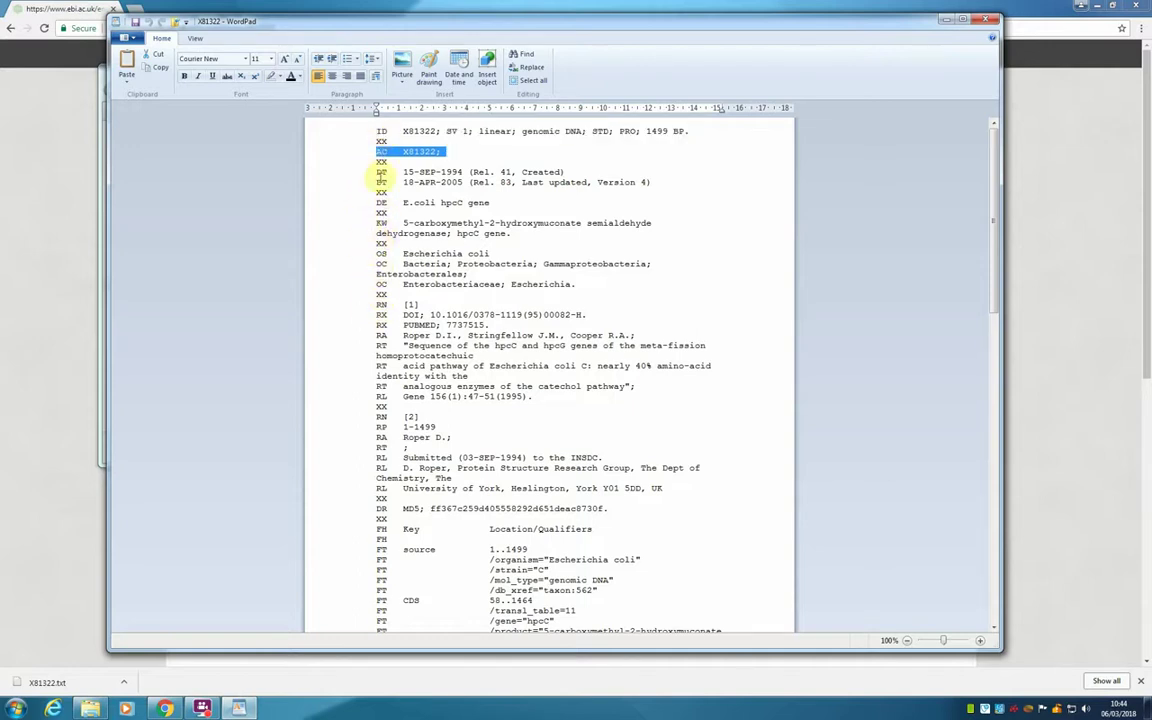
scroll(370, 400, down, 7)
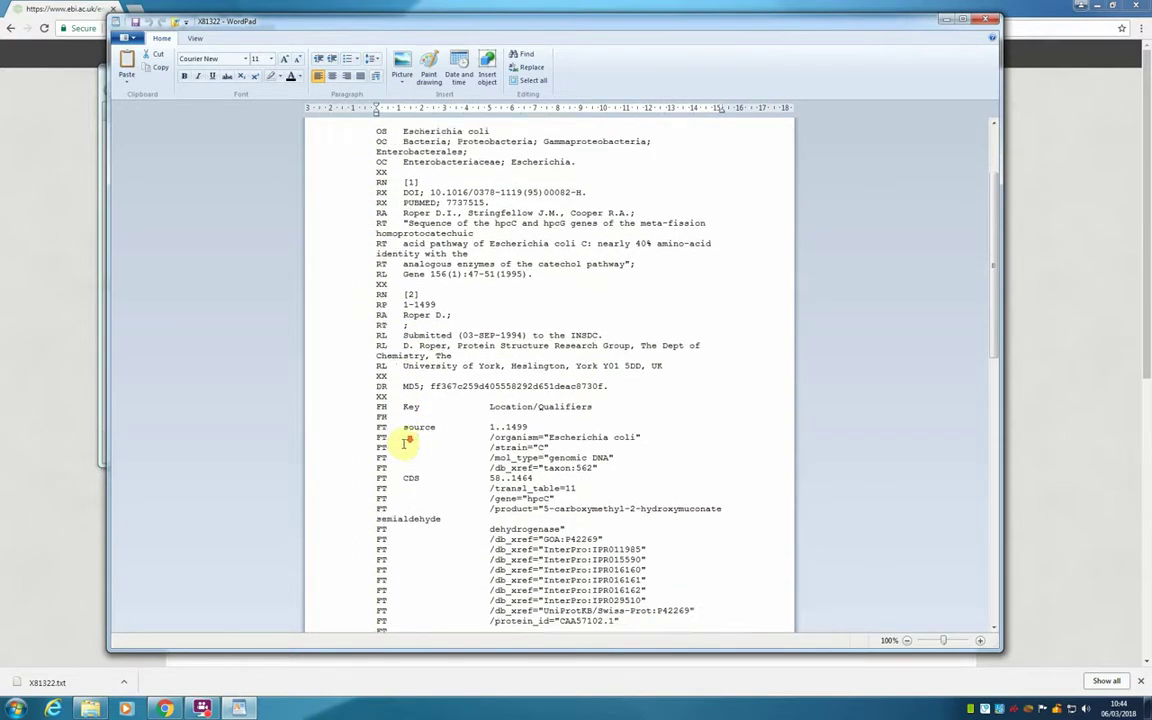
scroll(404, 444, down, 14)
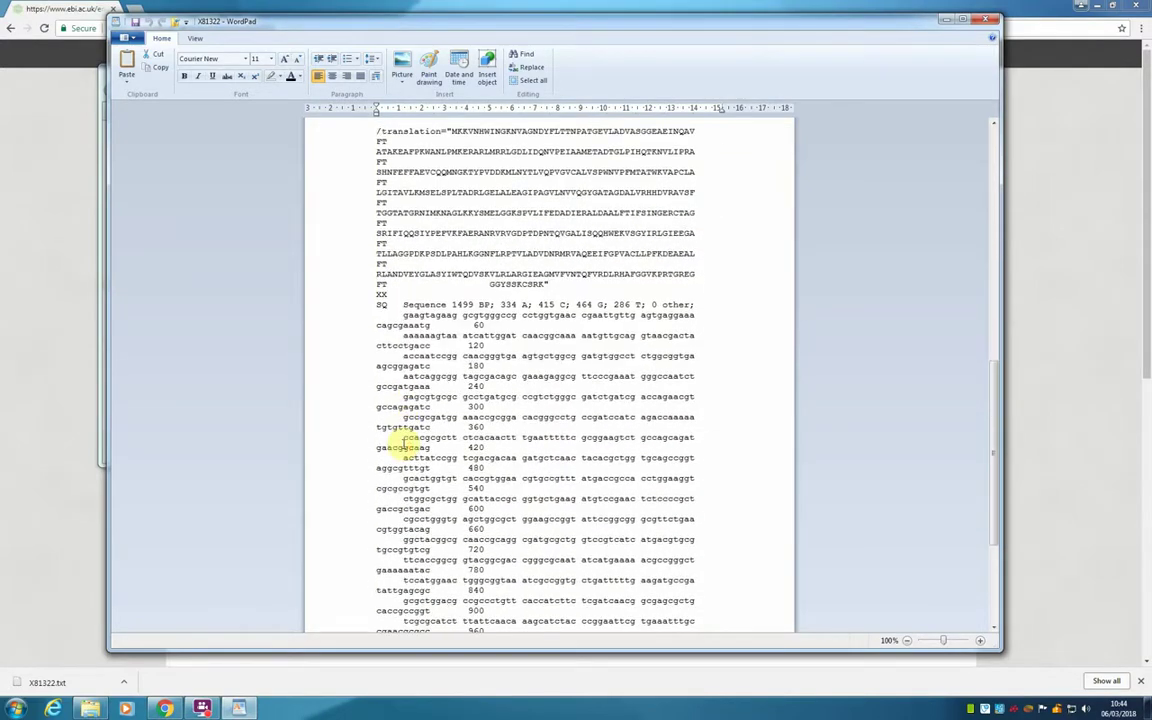
drag(359, 325, 345, 517)
drag(352, 132, 345, 296)
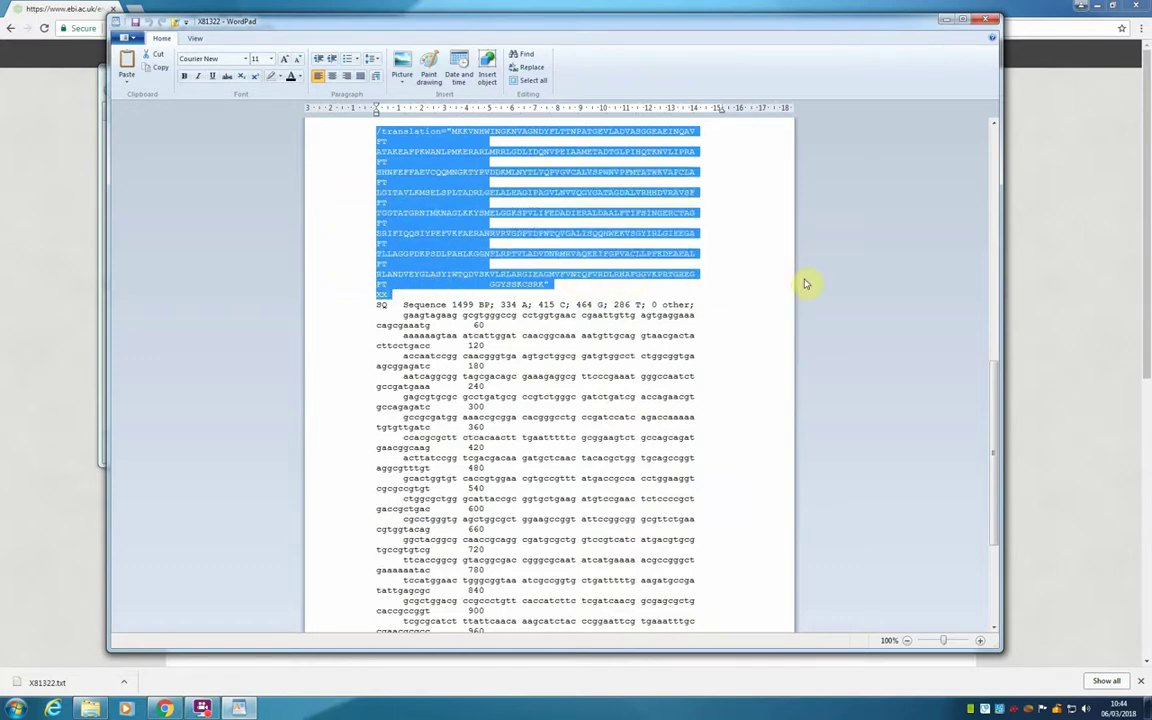
click(985, 19)
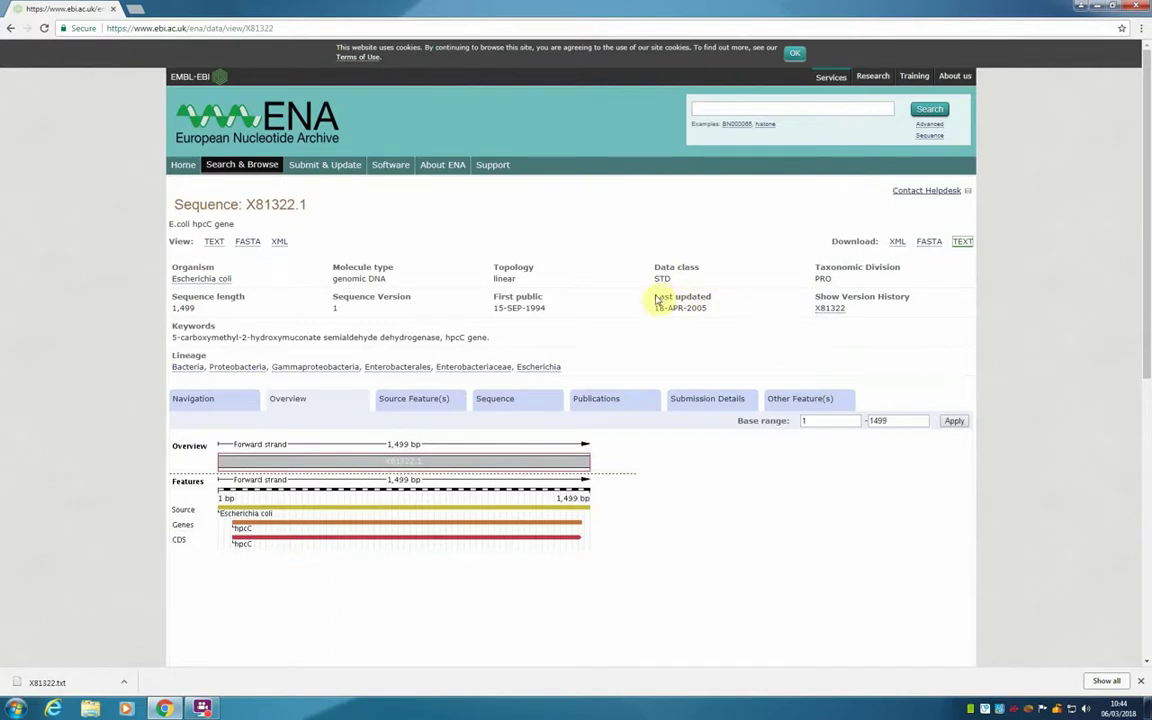
- Download the X81322 record in FASTA format and open the downloaded X81322.fasta with WordPad from the Downloads folder
click(929, 243)
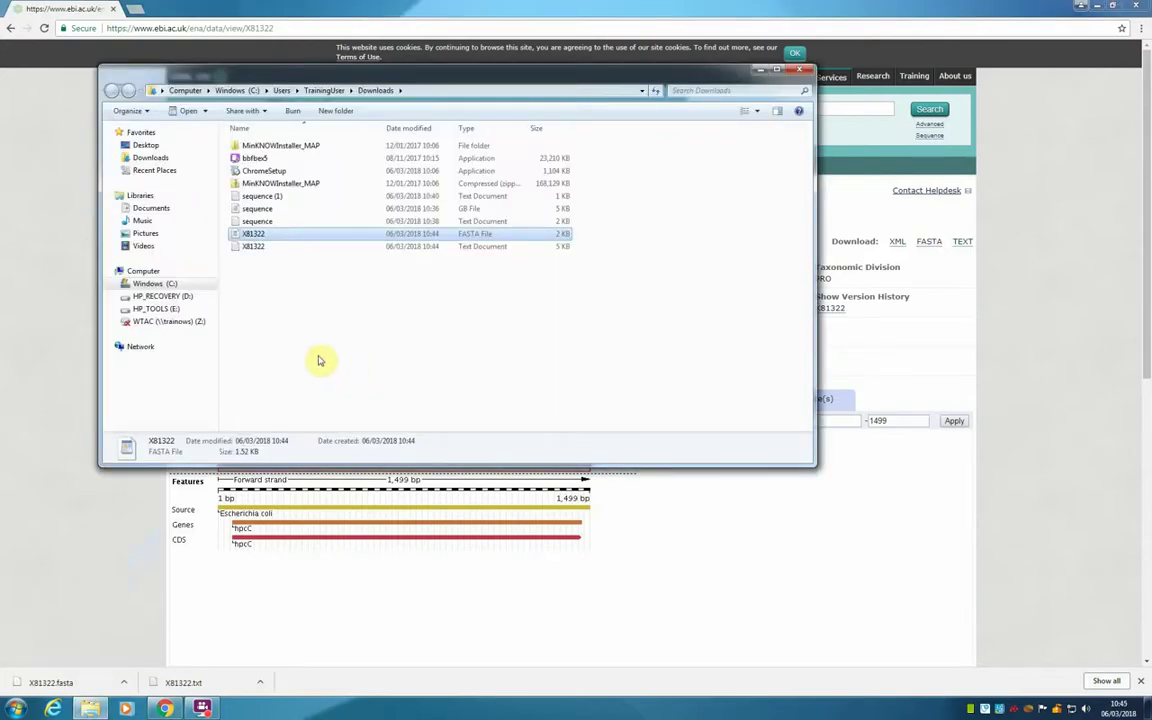
right_click(252, 237)
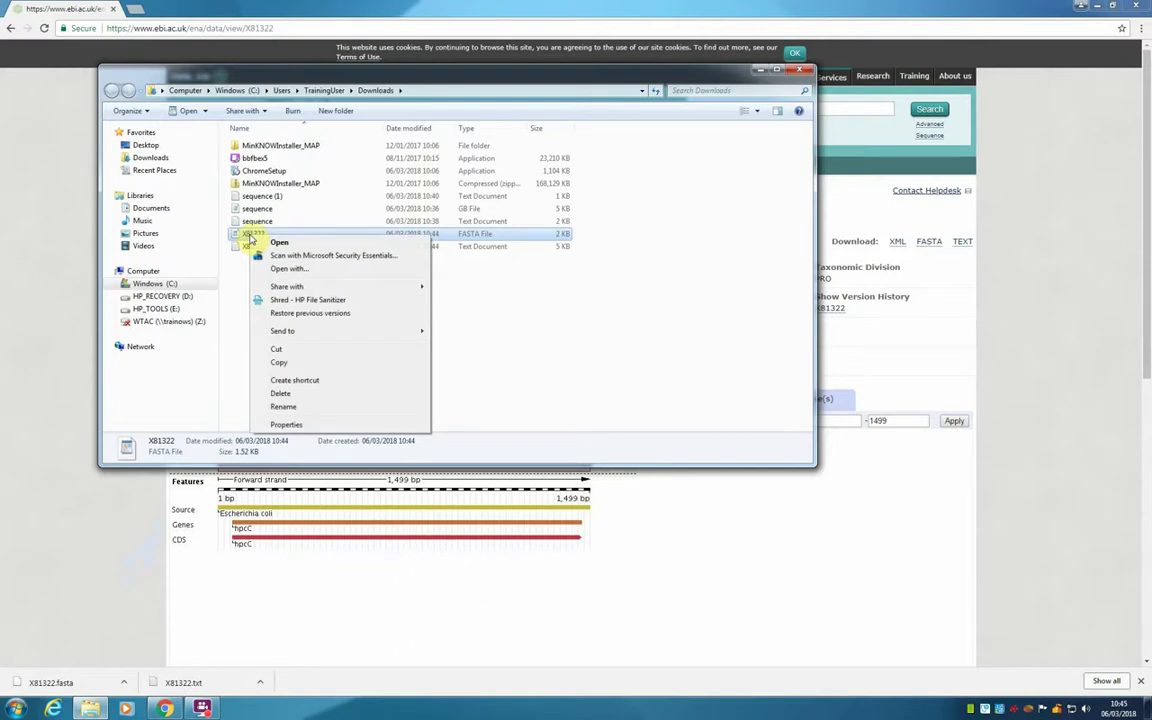
click(274, 270)
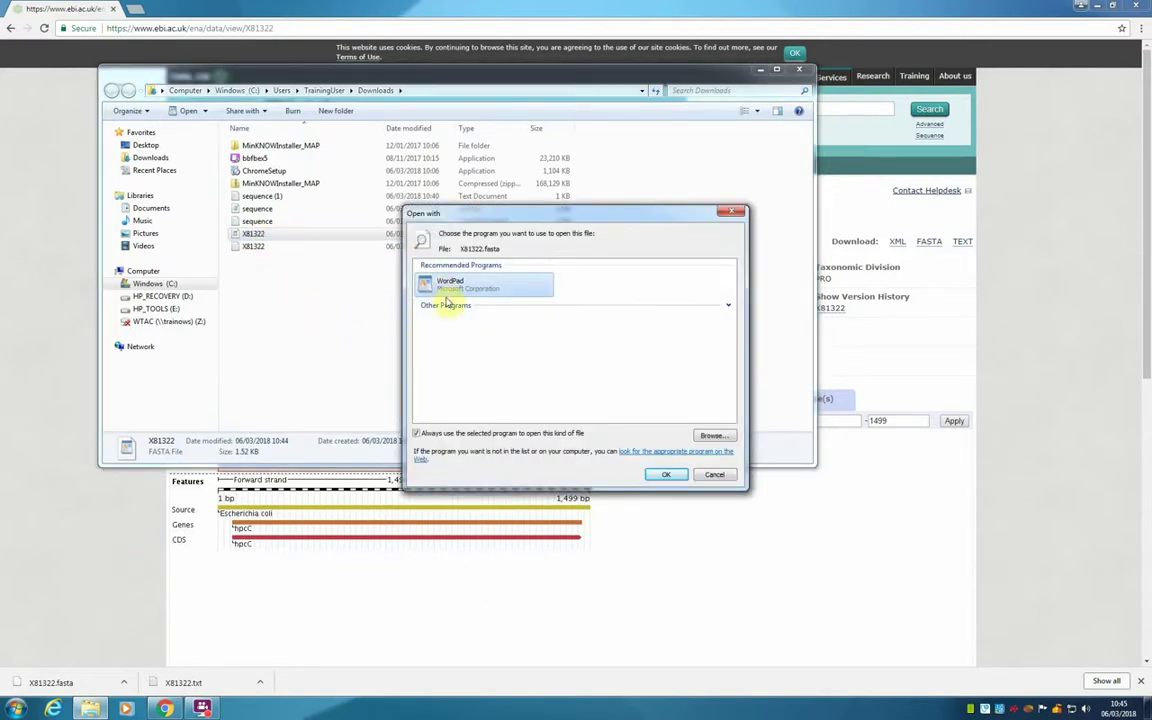
click(665, 474)
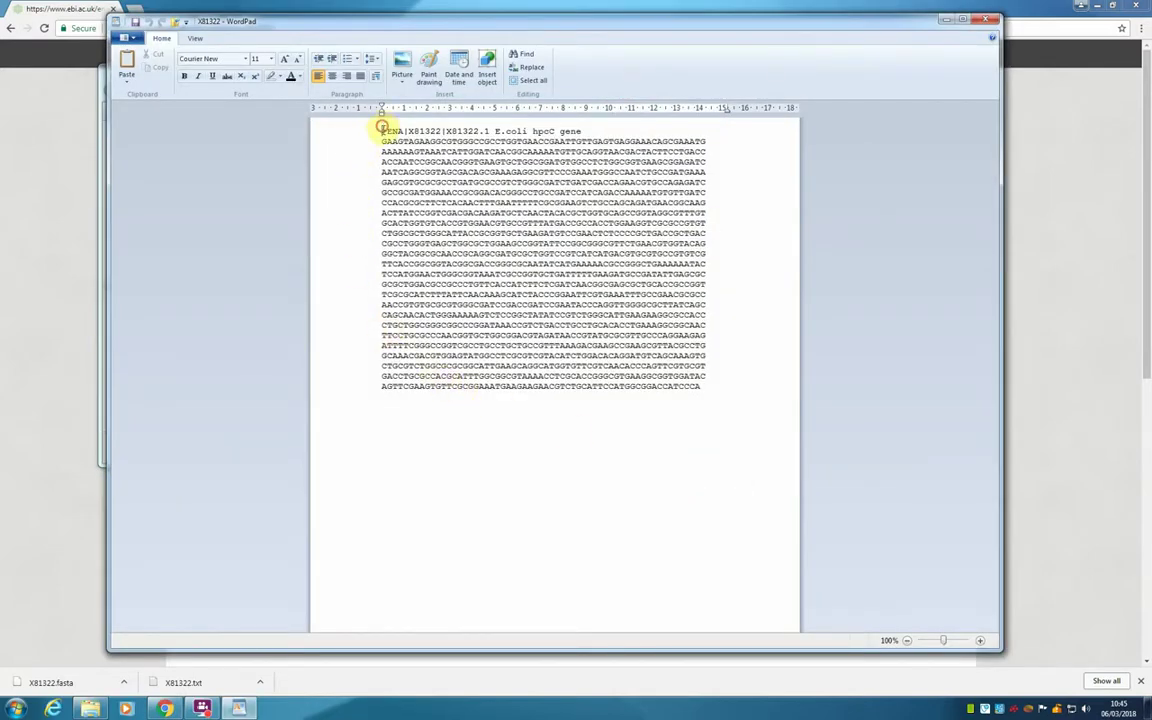
- Highlight the FASTA header and full sequence for review, and close both the document and the Downloads folder window
drag(380, 131, 378, 393)
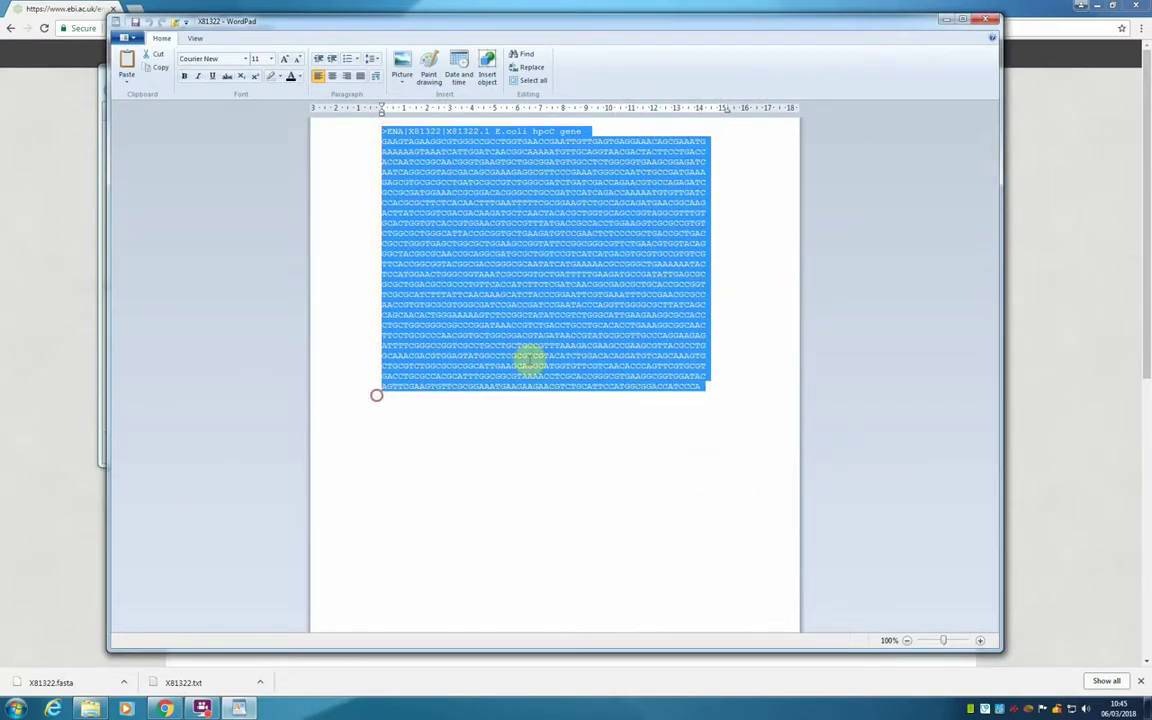
click(986, 20)
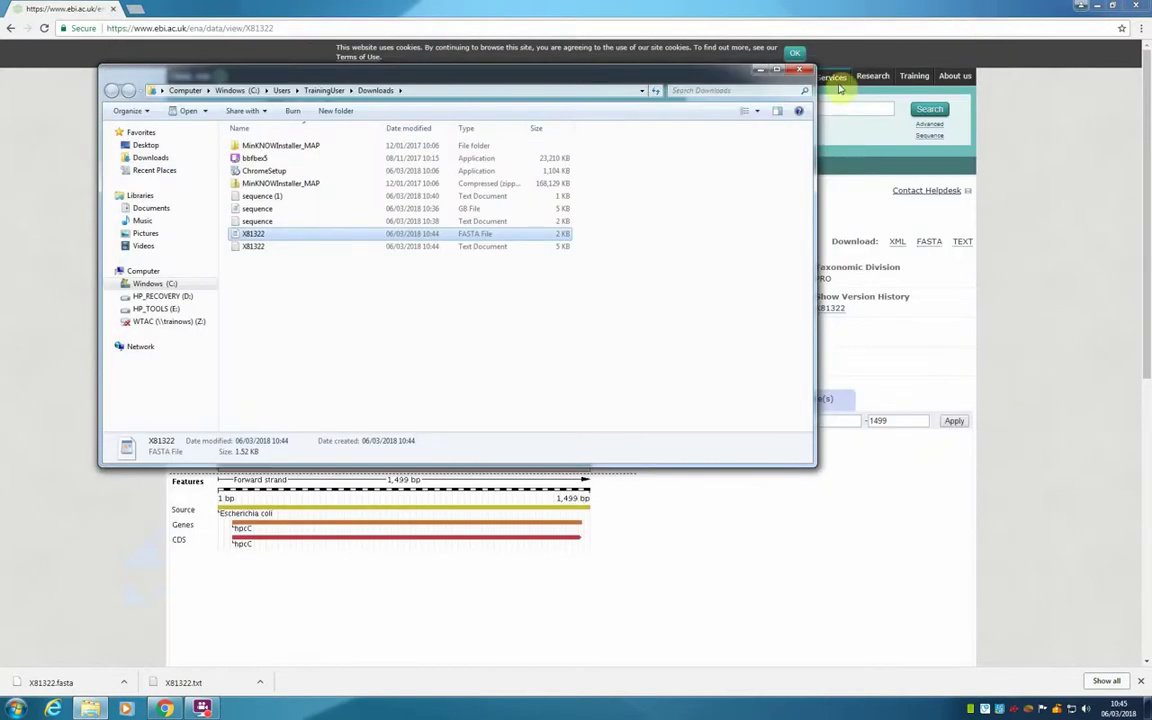
drag(668, 72, 728, 116)
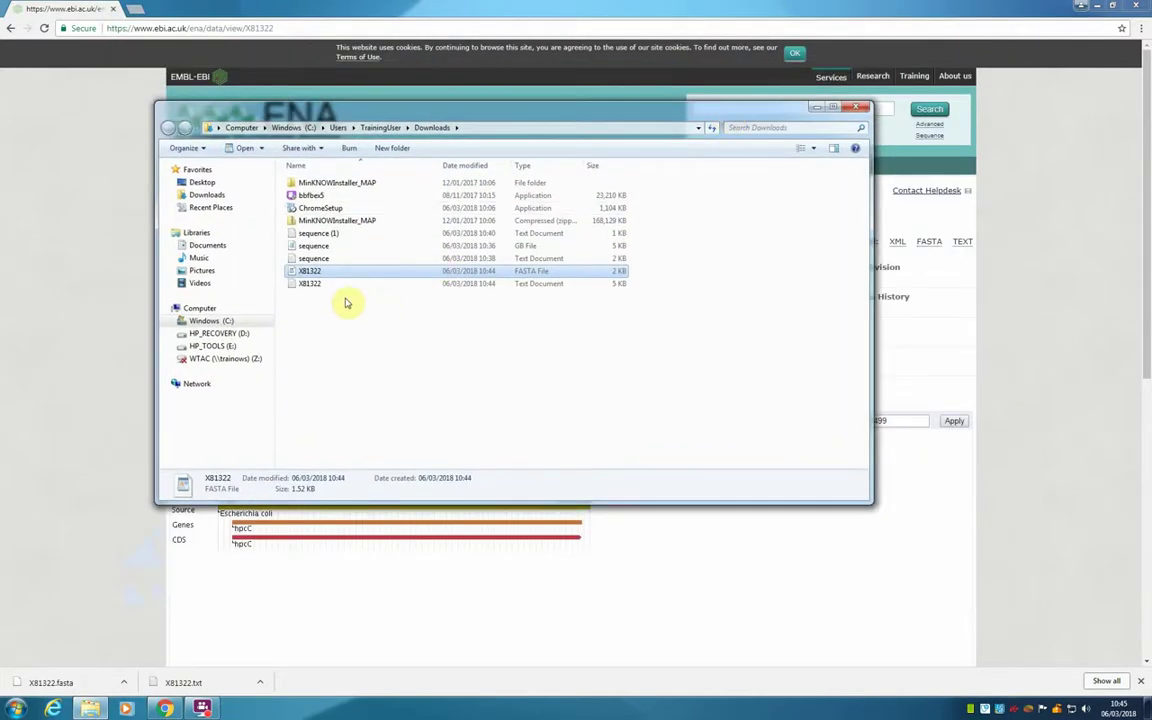
right_click(309, 273)
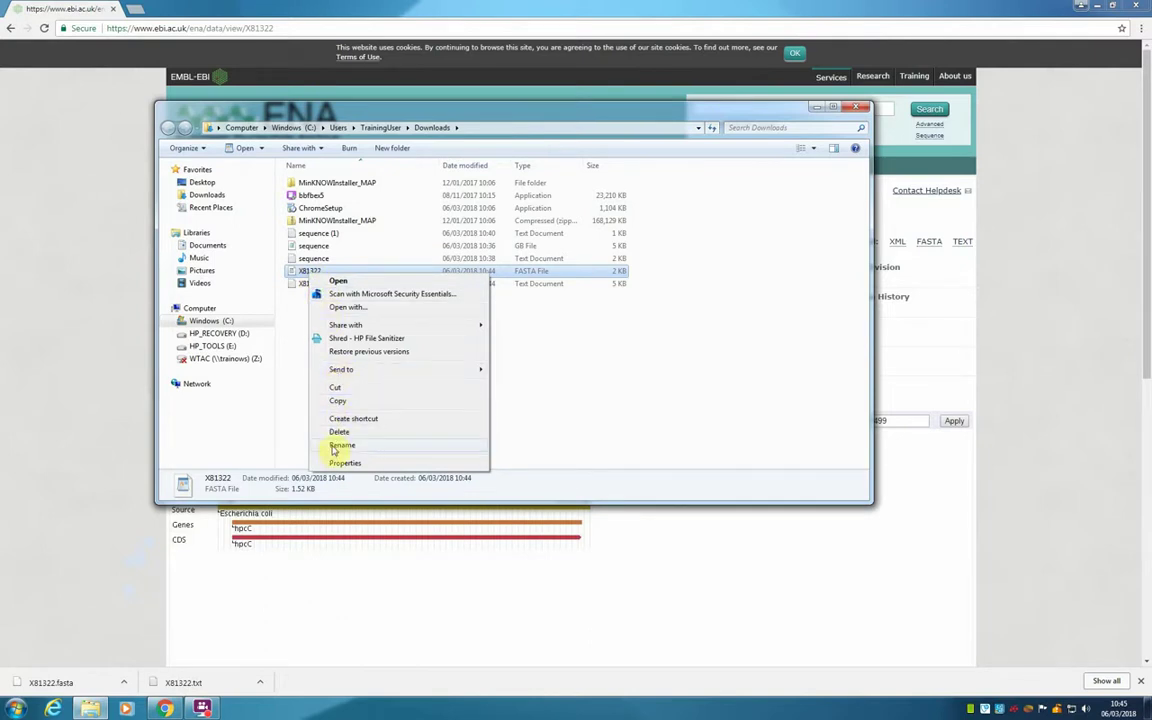
click(841, 221)
click(856, 107)
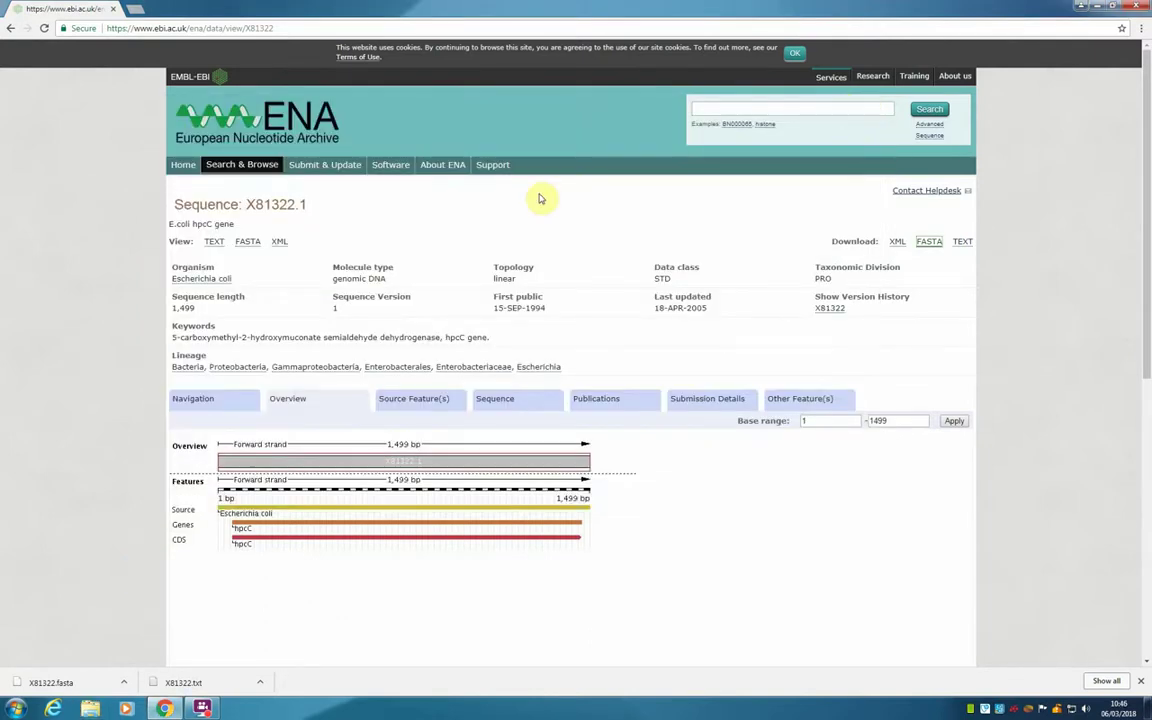